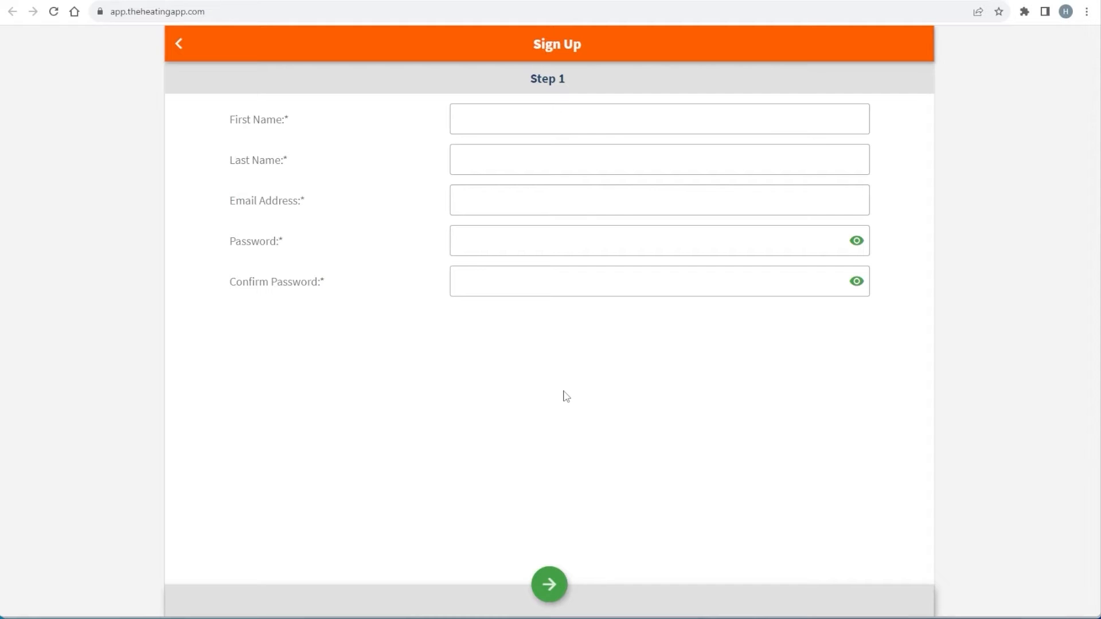
# Enter the first name, e-mail address and account password on sign-up Step 1, then continue
pyautogui.click(728, 124)
pyautogui.press('Tab')
pyautogui.press('Tab')
pyautogui.write('Password1!Password1!')
pyautogui.click(549, 584)
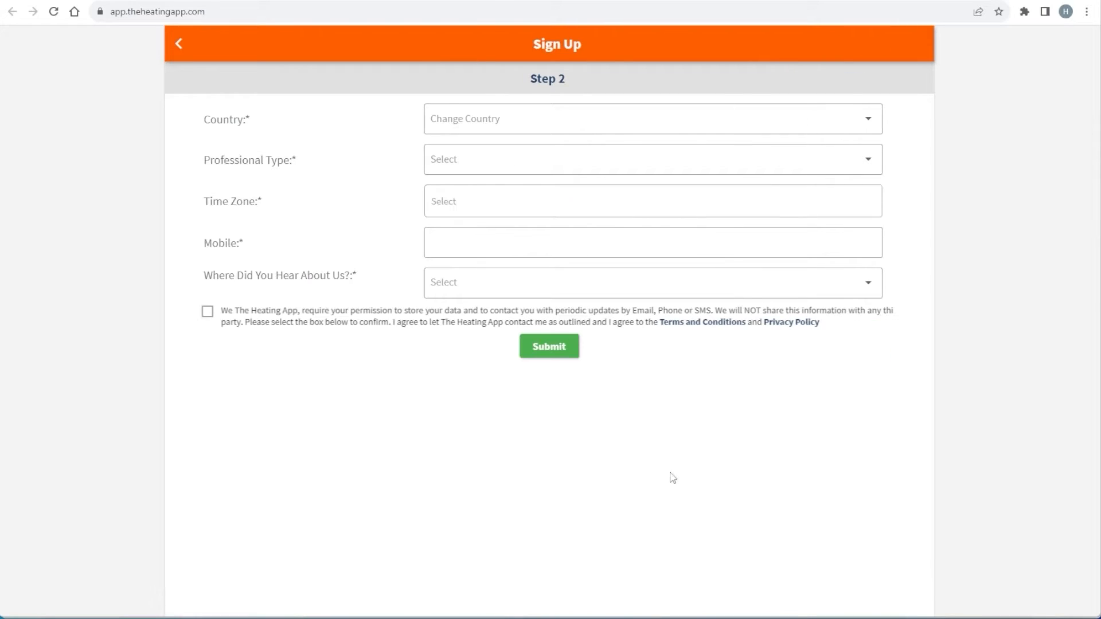
# Choose United Kingdom, Gas Engineer and Europe/London, and enter the mobile number
pyautogui.click(876, 119)
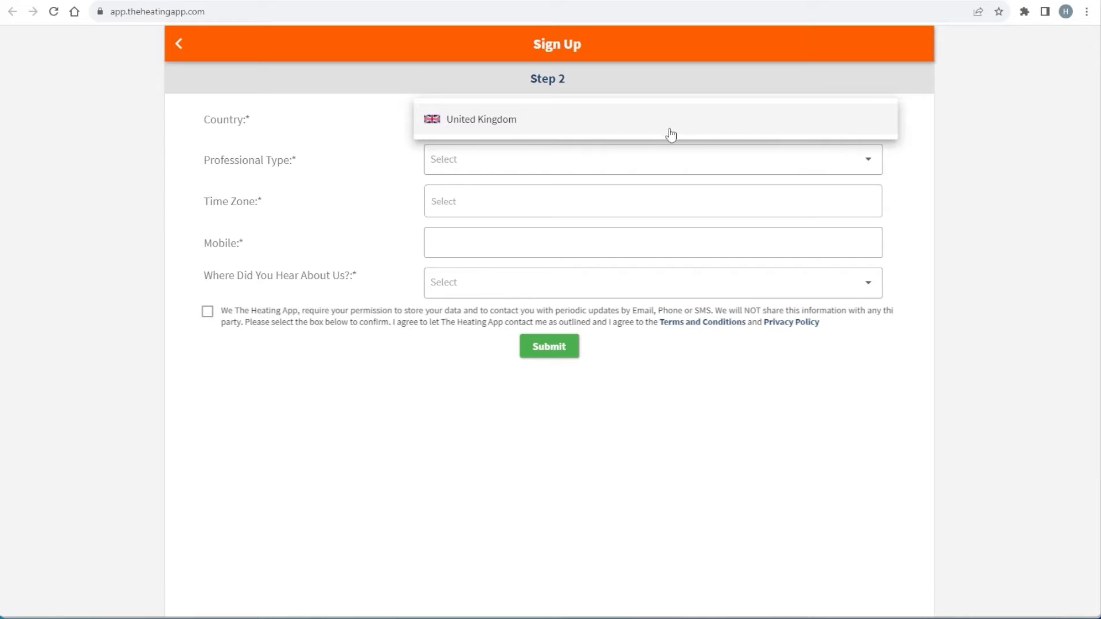
pyautogui.click(486, 122)
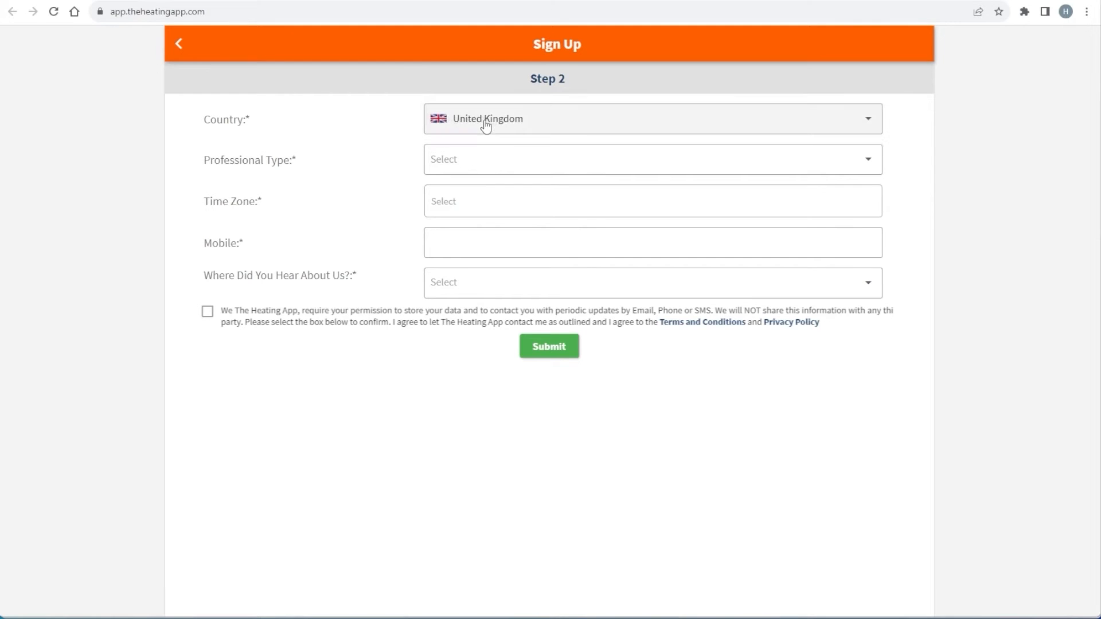
pyautogui.click(856, 165)
pyautogui.click(495, 192)
pyautogui.click(495, 196)
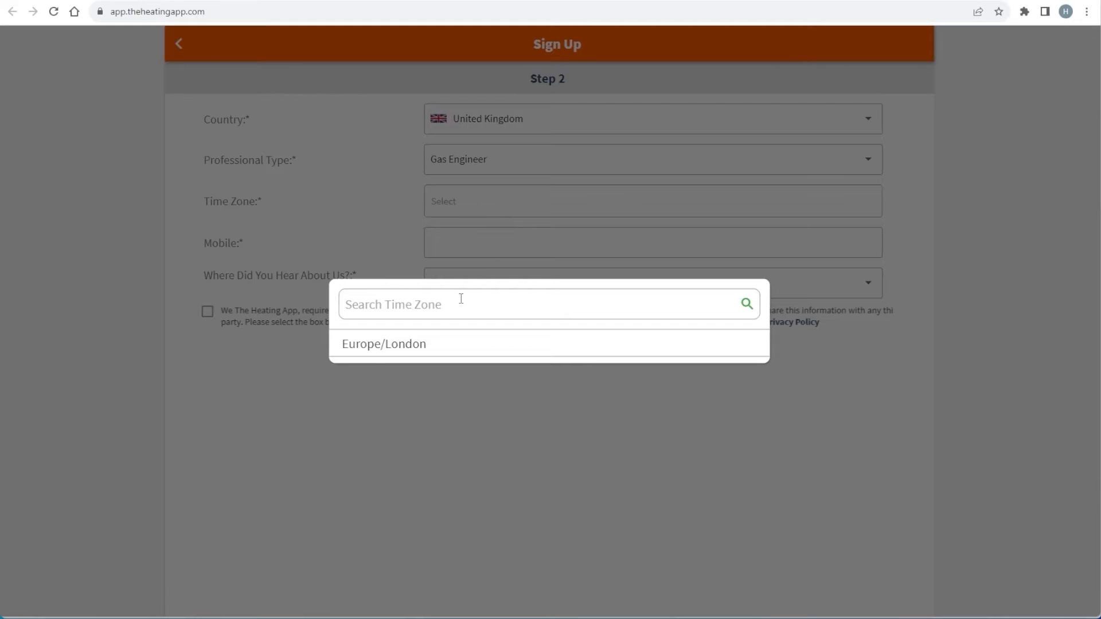
pyautogui.click(379, 347)
pyautogui.click(472, 242)
pyautogui.write('77')
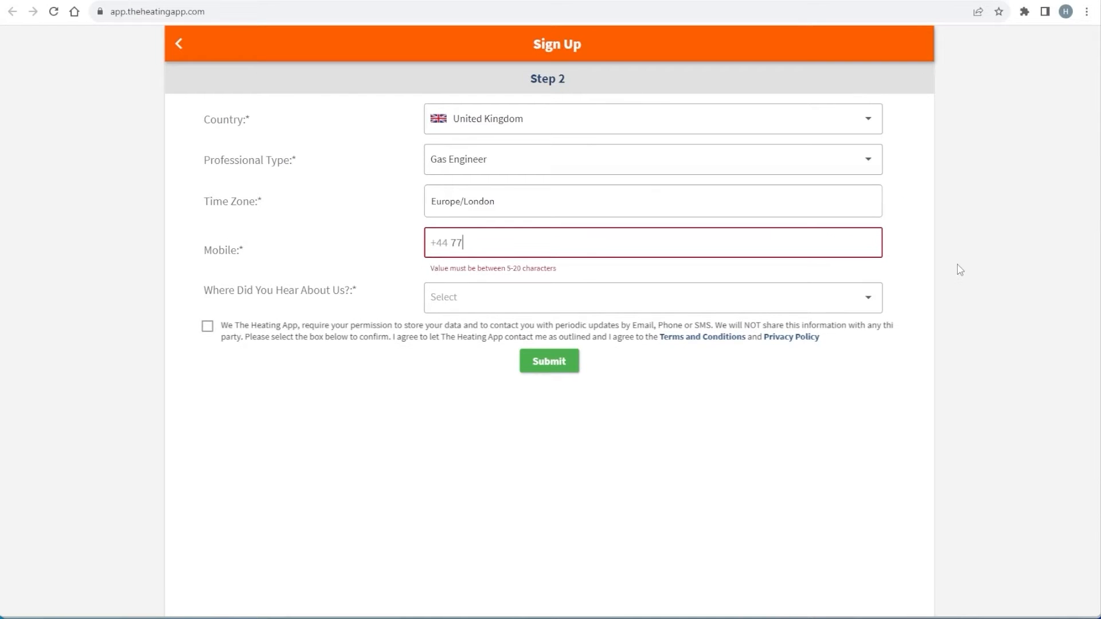
pyautogui.write('777777777')
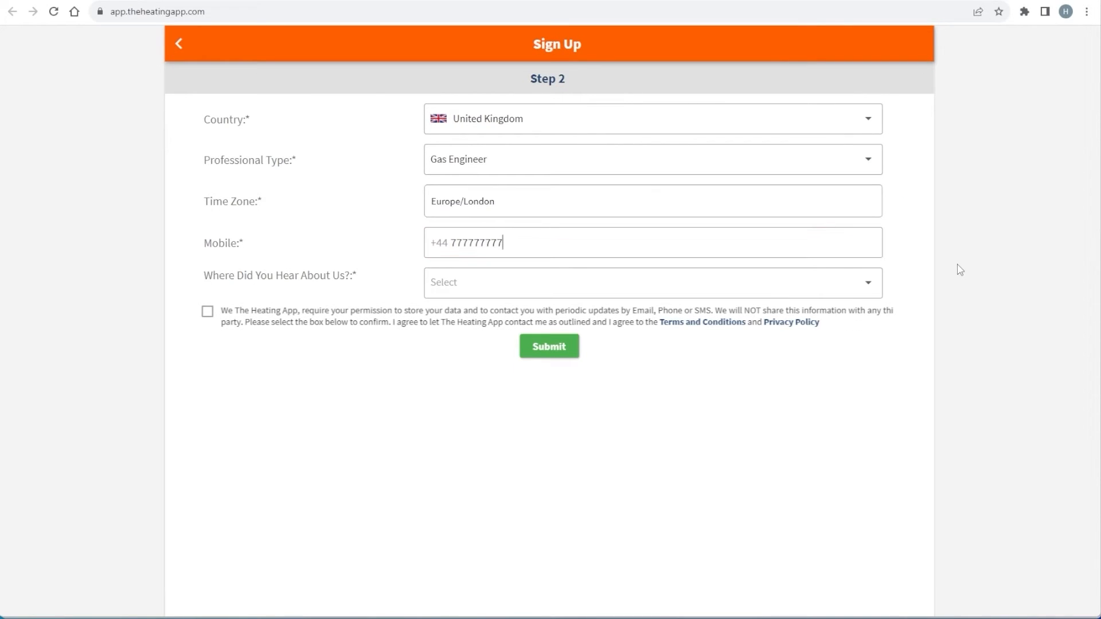
# Pick Facebook as referral source, accept the consent box, submit and confirm the thank-you message
pyautogui.click(875, 283)
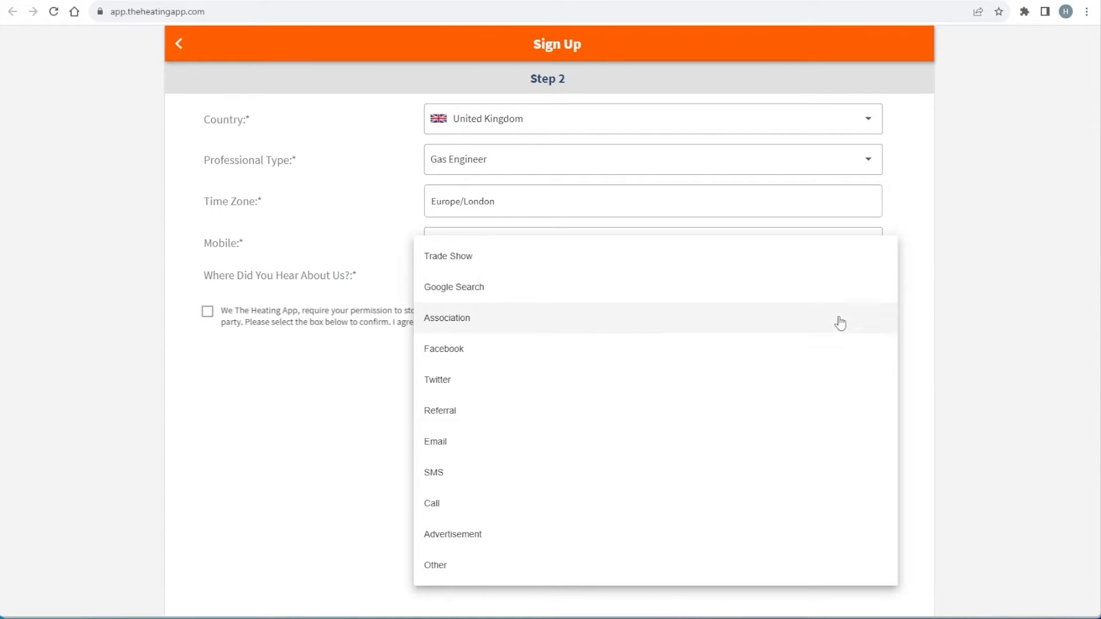
pyautogui.click(829, 352)
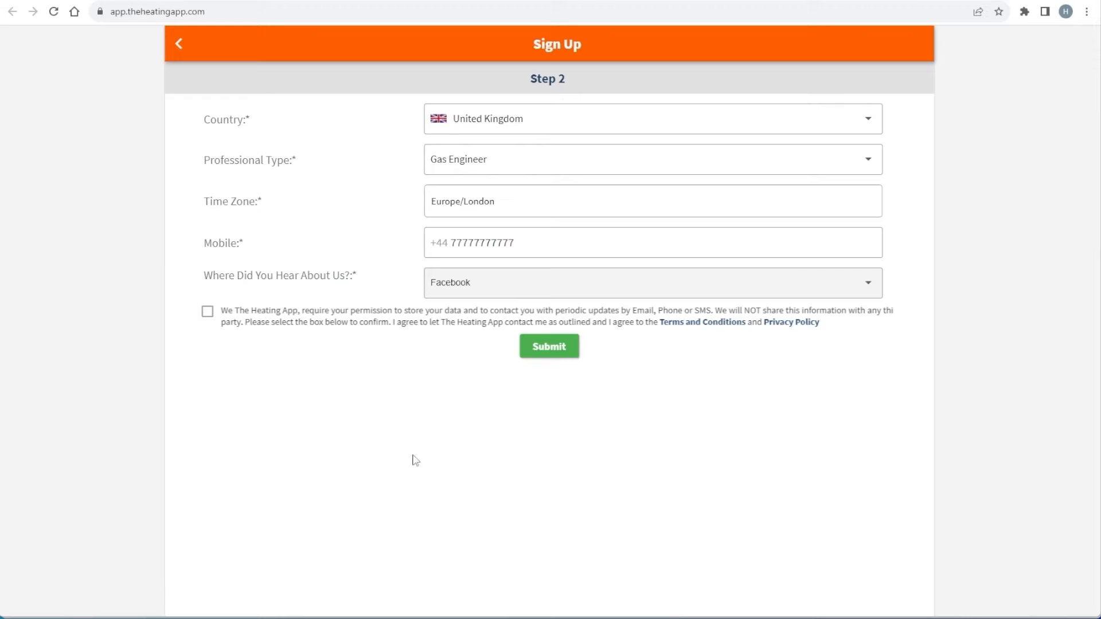
pyautogui.click(207, 311)
pyautogui.click(549, 356)
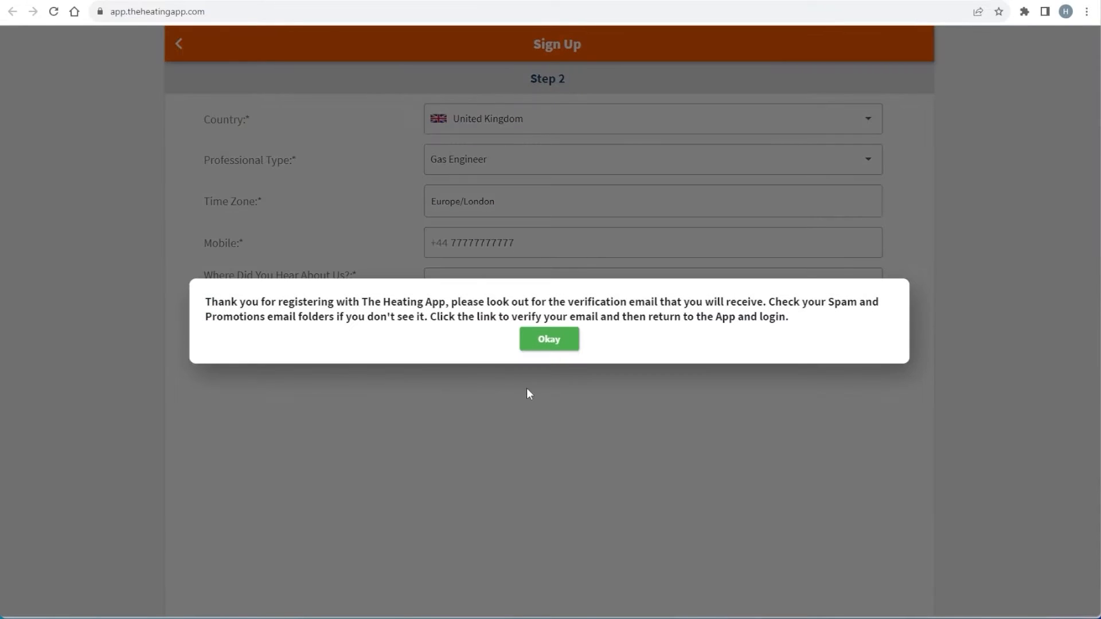
pyautogui.click(552, 340)
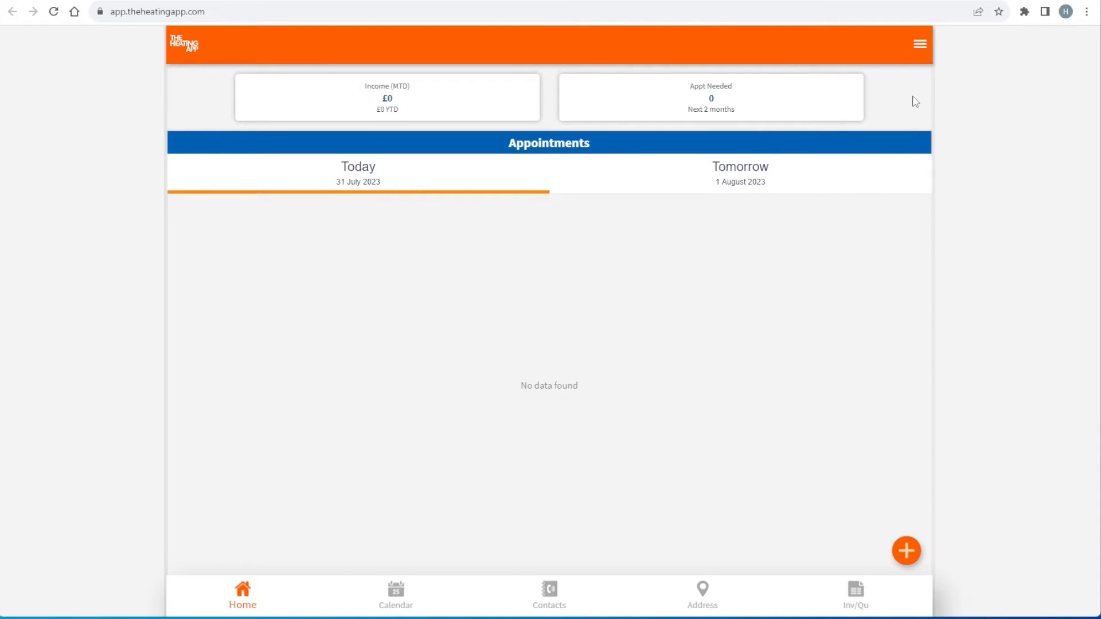
# Open the account menu to reveal the Settings section
pyautogui.click(920, 45)
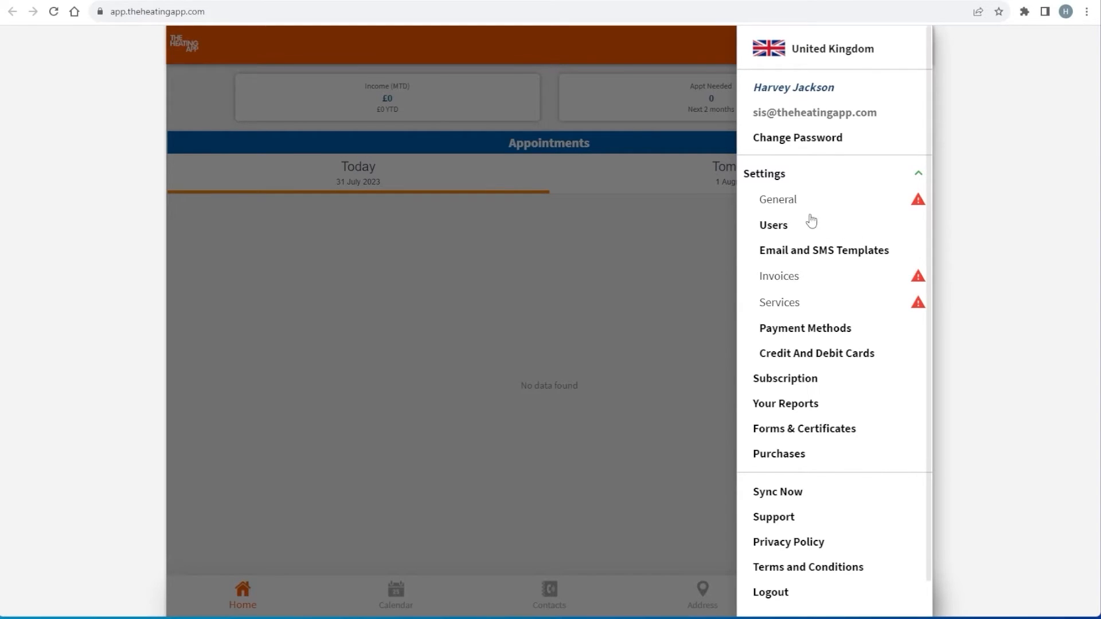
# In General settings, enter business name 'Stove Industry Supplies Ltd' and replace the mobile with the business phone number
pyautogui.click(781, 206)
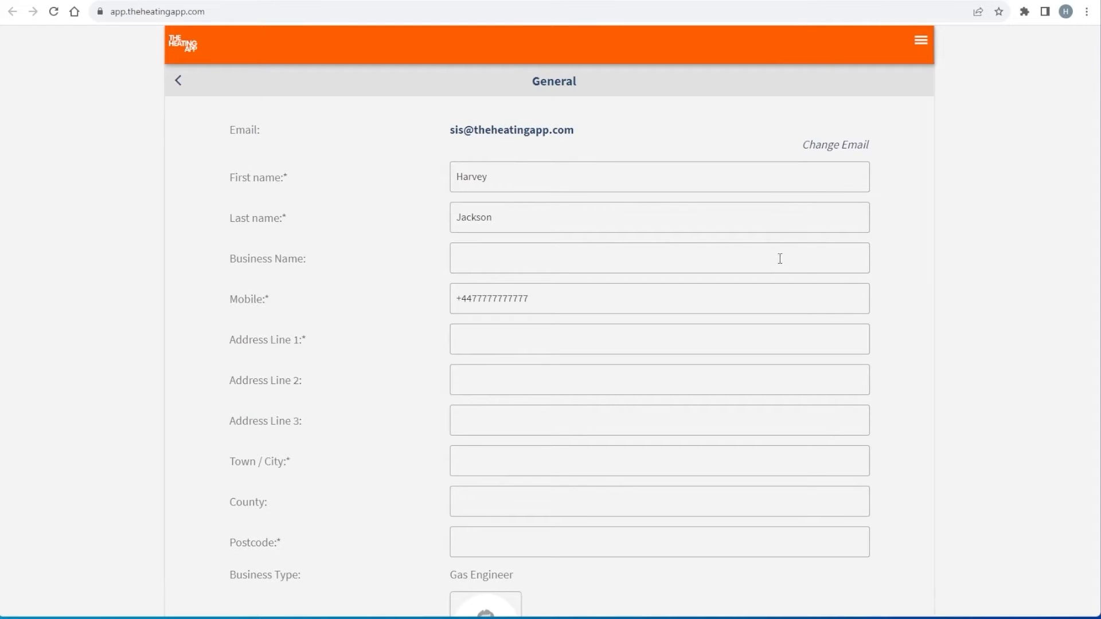
pyautogui.click(824, 264)
pyautogui.write('Stove Industry Supplies Ltd')
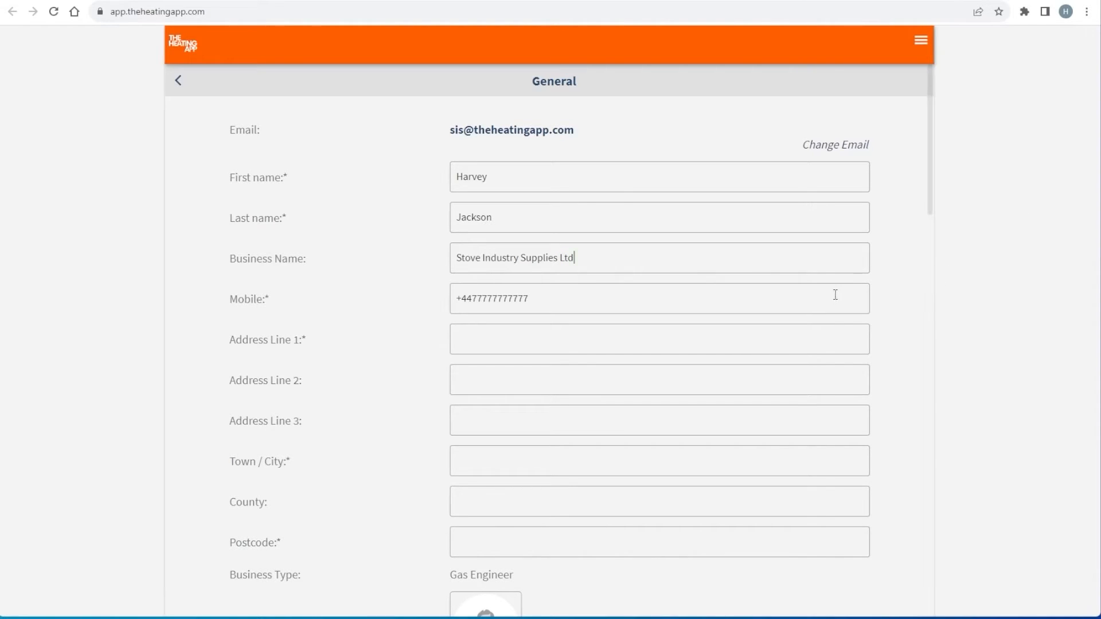
pyautogui.press('BackSpace')
pyautogui.press('BackSpace')
pyautogui.press('BackSpace')
pyautogui.press('BackSpace')
pyautogui.press('BackSpace')
pyautogui.press('BackSpace')
pyautogui.press('BackSpace')
pyautogui.press('BackSpace')
pyautogui.press('BackSpace')
pyautogui.press('BackSpace')
pyautogui.press('BackSpace')
pyautogui.press('BackSpace')
pyautogui.press('BackSpace')
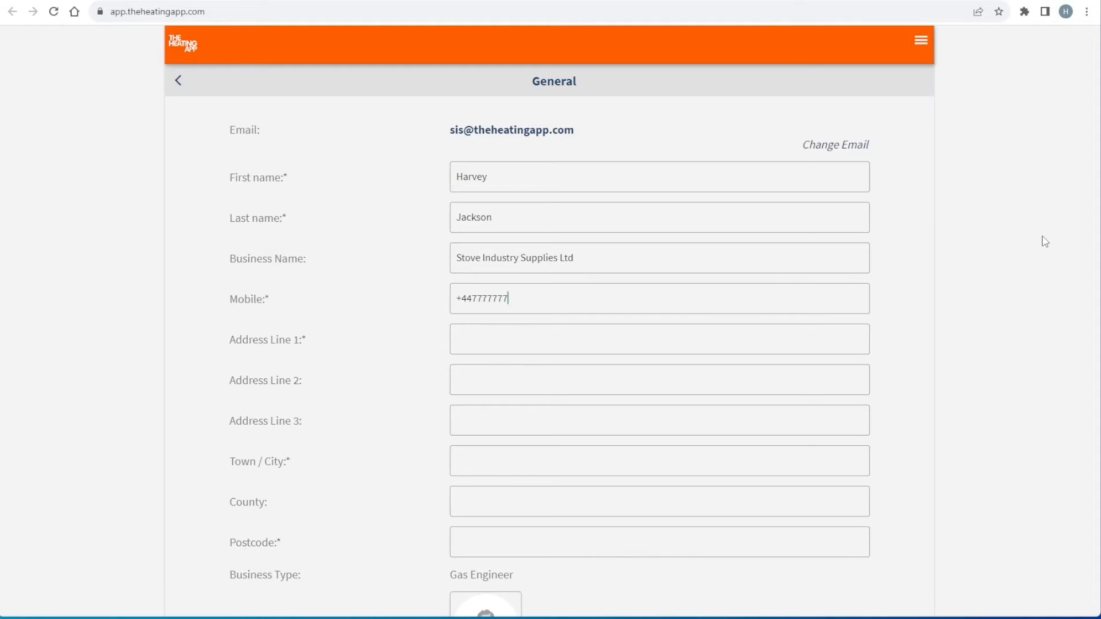
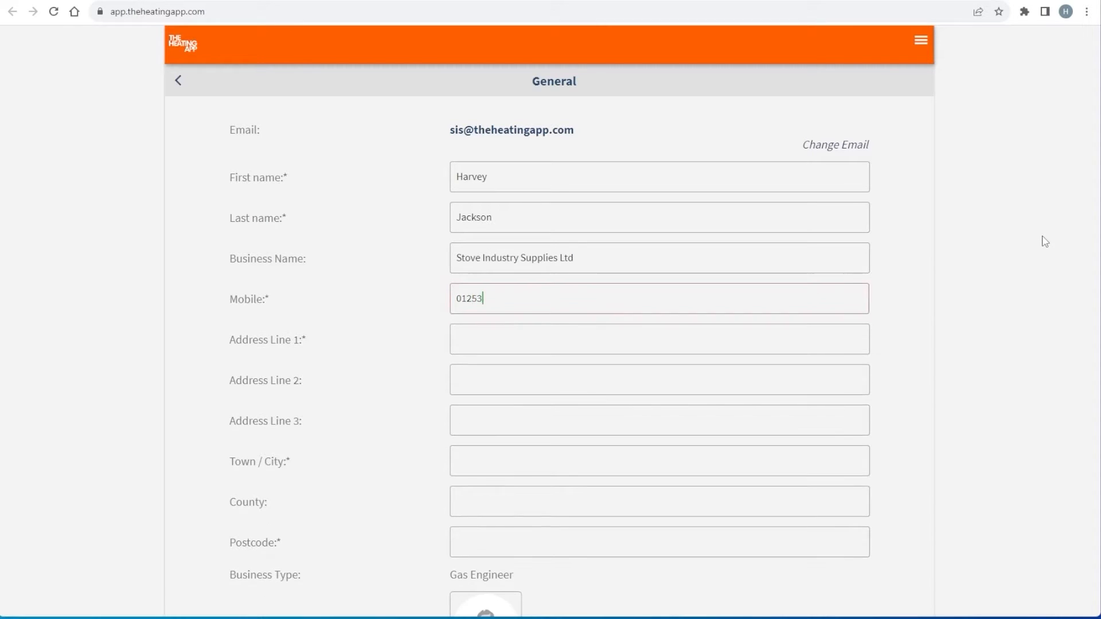
# Fill in the business address line, town/city, county and postcode
pyautogui.click(837, 338)
pyautogui.write('103-105 Mowbray')
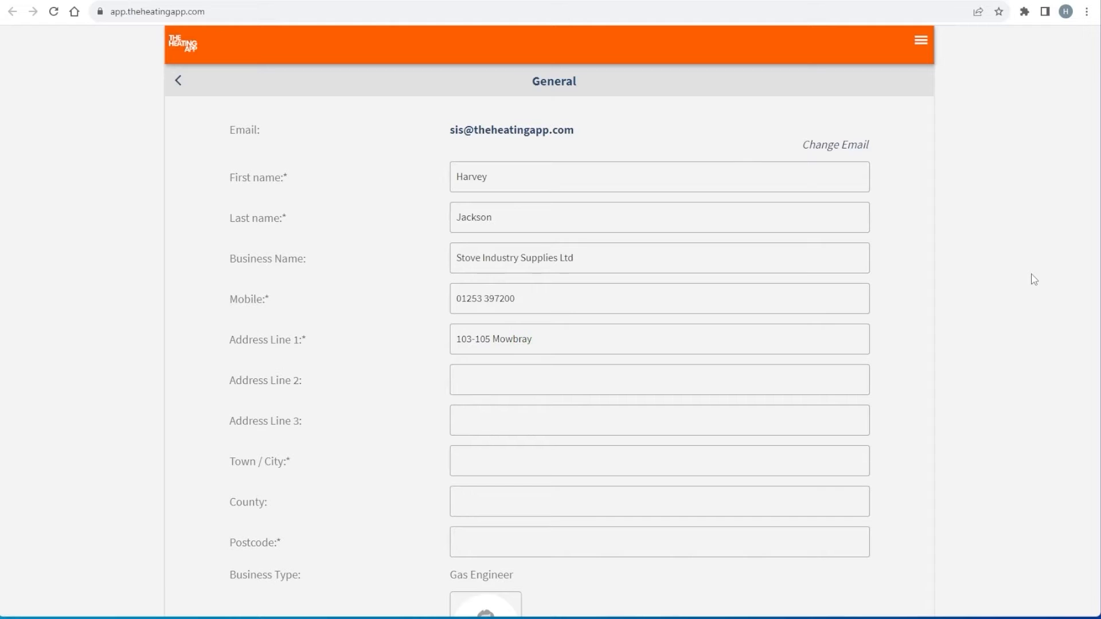
pyautogui.write(' Drive')
pyautogui.click(810, 459)
pyautogui.write('Blackpool')
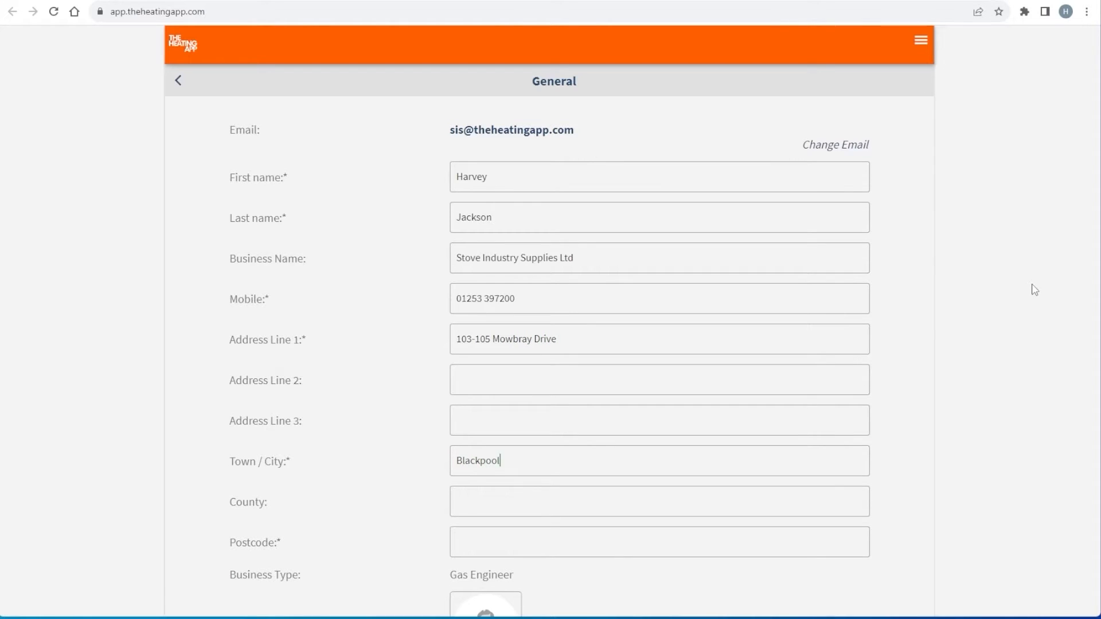
pyautogui.click(859, 487)
pyautogui.write('Lancashire')
pyautogui.press('Tab')
pyautogui.write('FY3 7UN')
pyautogui.scroll(-4, 1012, 398)
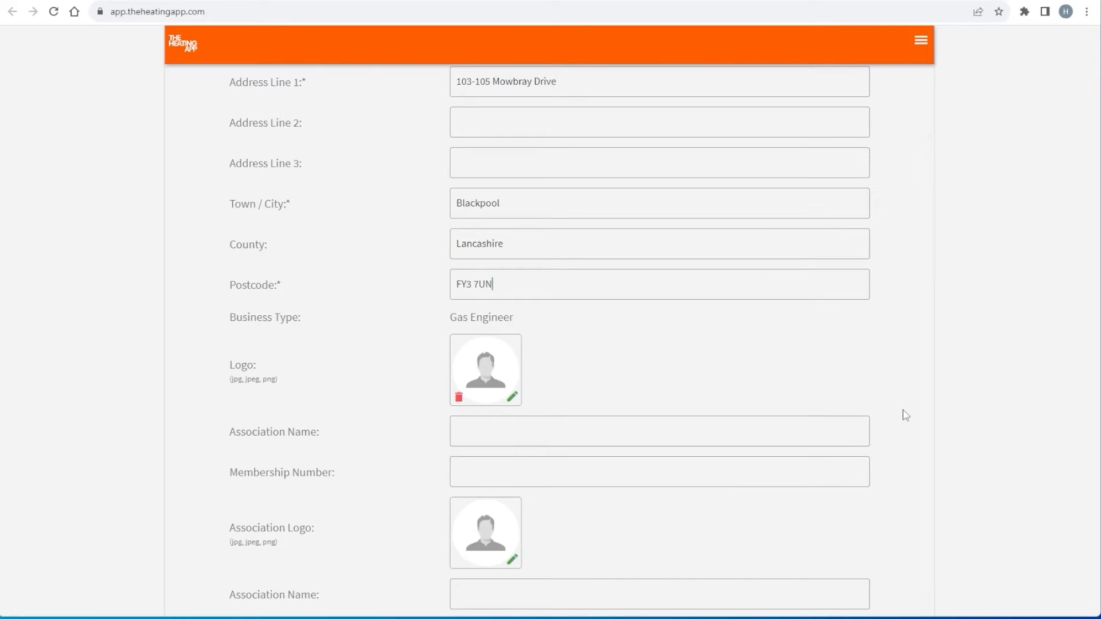
# Set the SIS logo file as business logo and type 'Thank You For Your Business' as invoice footer
pyautogui.click(511, 401)
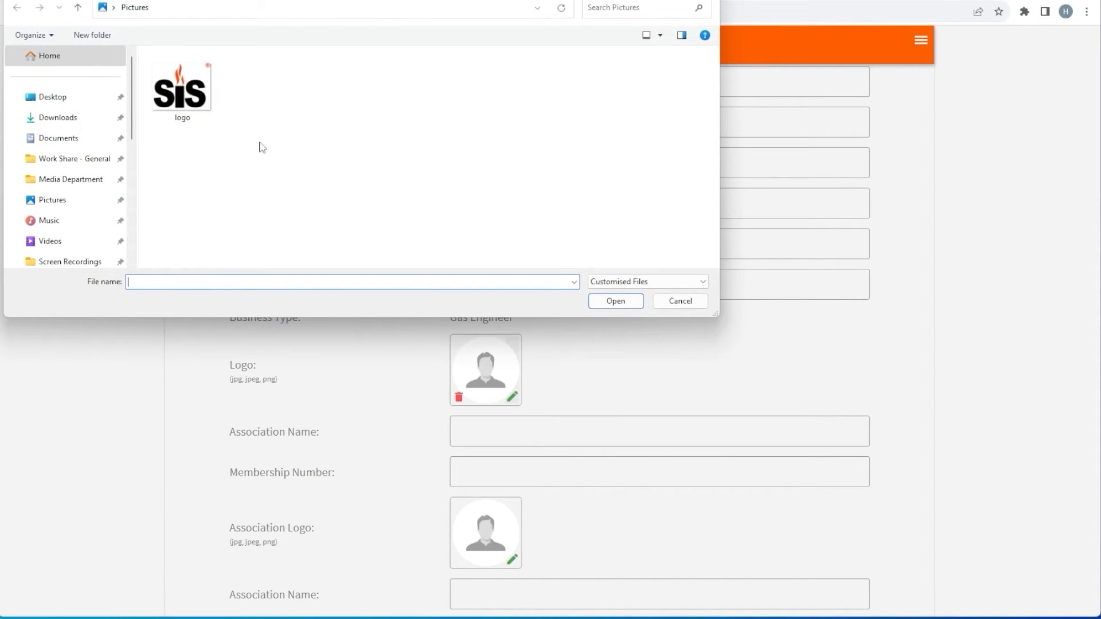
pyautogui.doubleClick(183, 98)
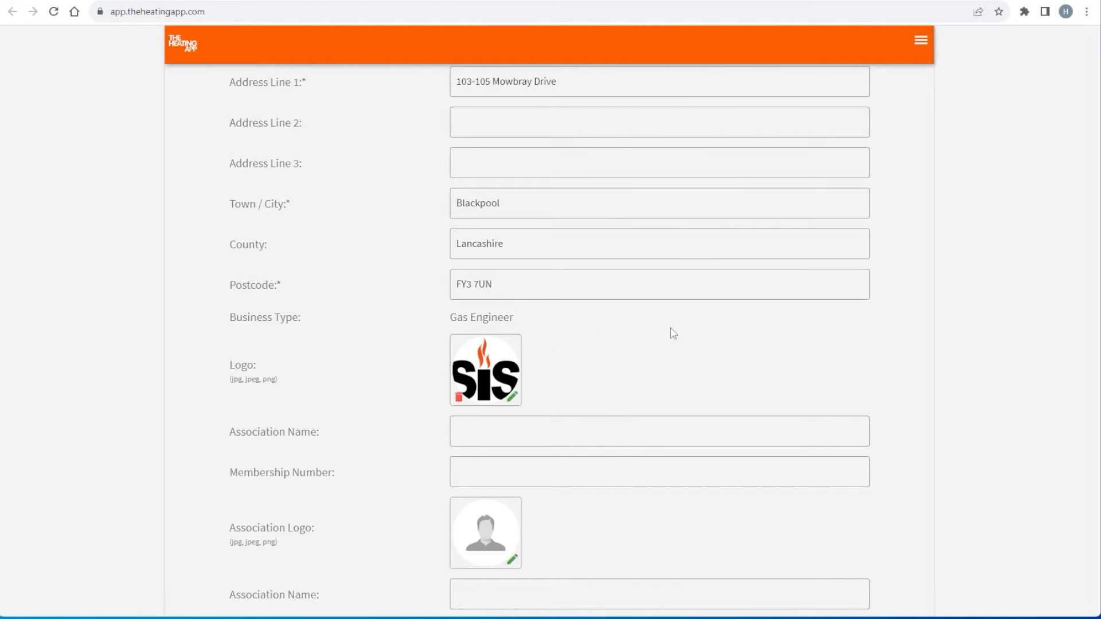
pyautogui.scroll(-2, 871, 355)
pyautogui.scroll(-1, 872, 356)
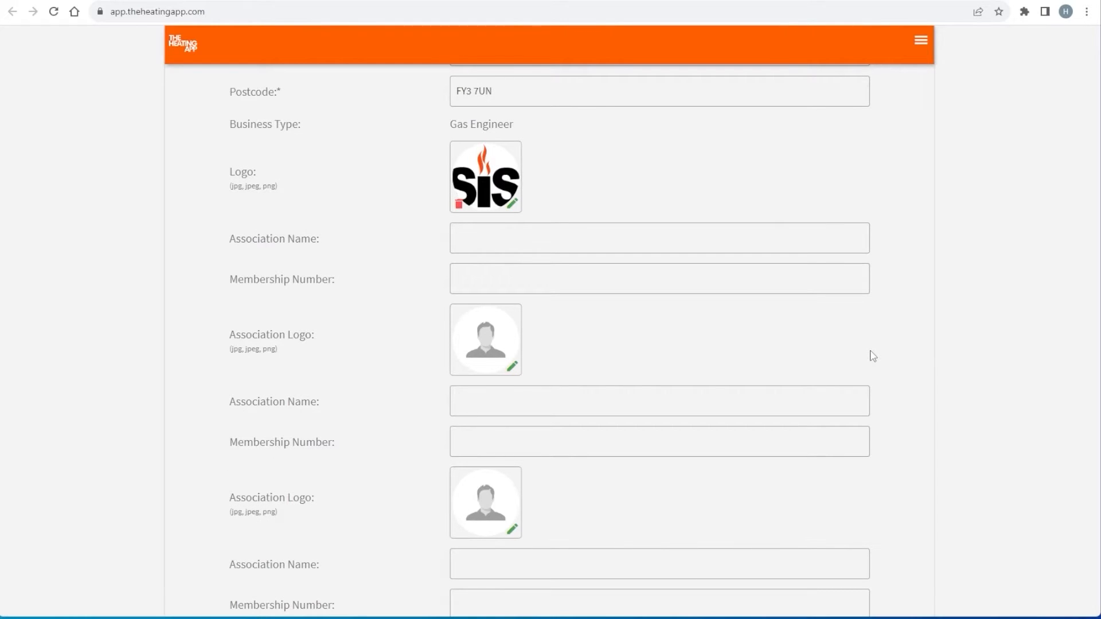
pyautogui.scroll(-2, 873, 356)
pyautogui.scroll(-5, 873, 356)
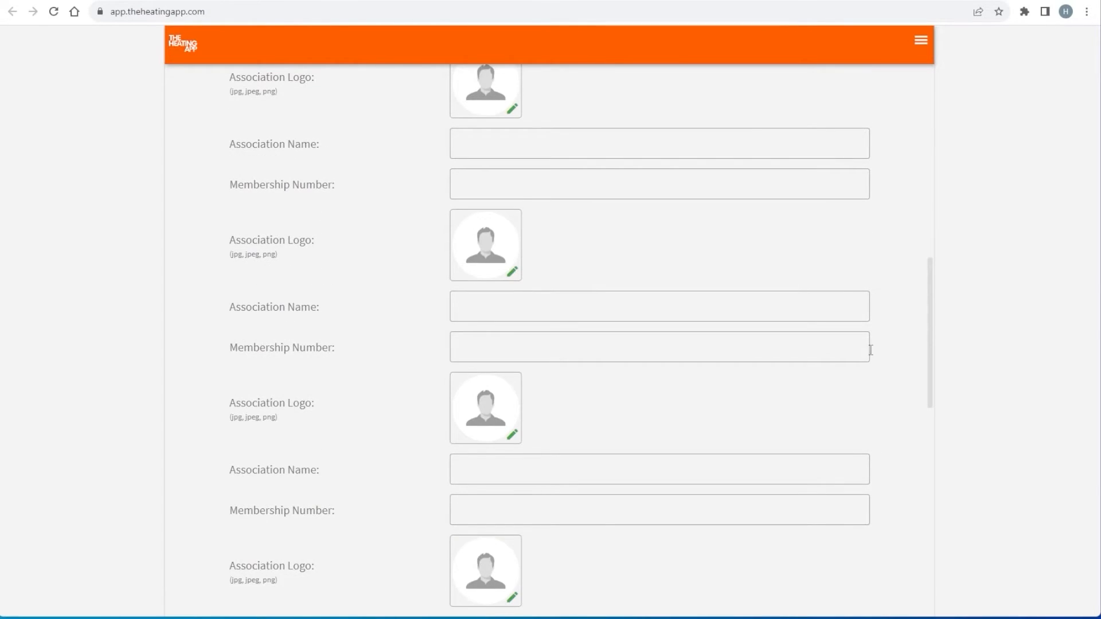
pyautogui.scroll(-4, 872, 356)
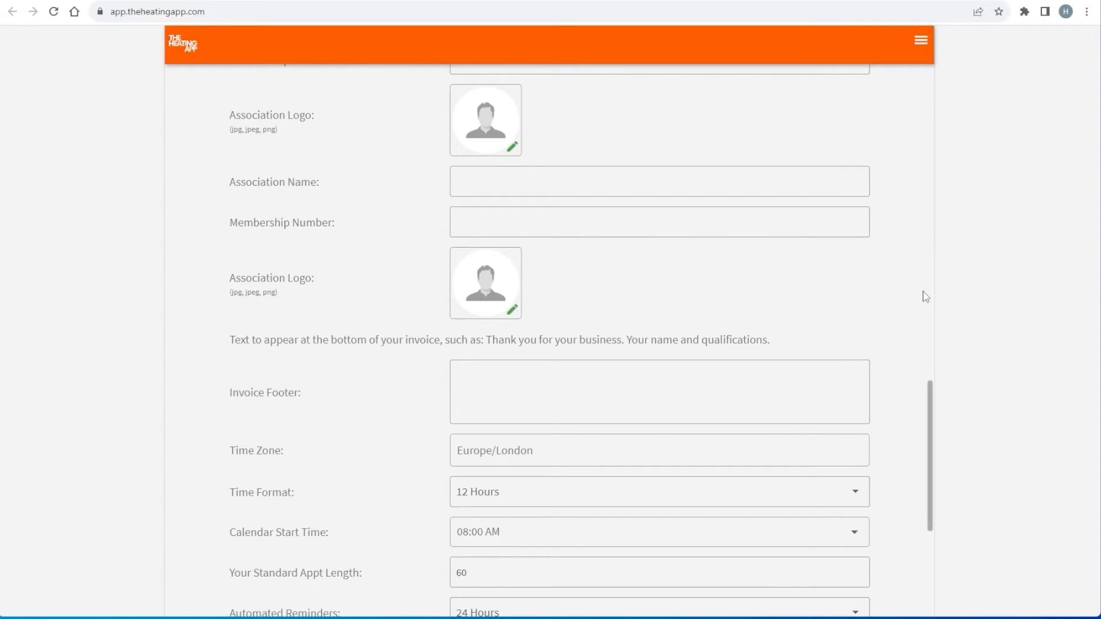
pyautogui.write('Thank You Fo')
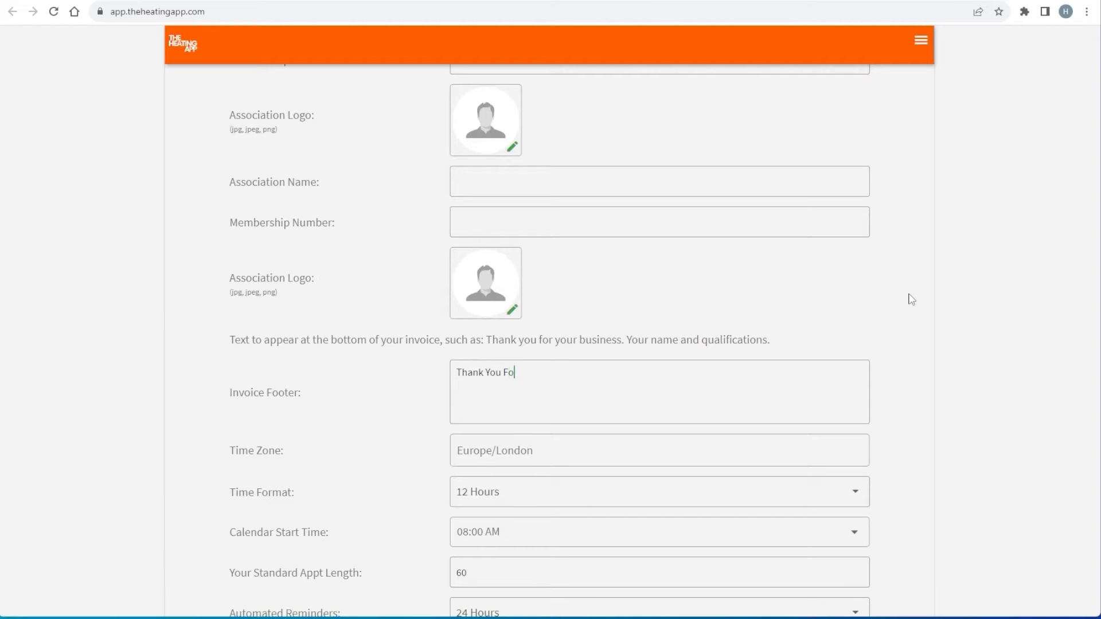
pyautogui.write('r Your Business')
# Set time zone Europe/London, 12 Hours time format and an 8:00 AM calendar start time
pyautogui.scroll(-2, 899, 315)
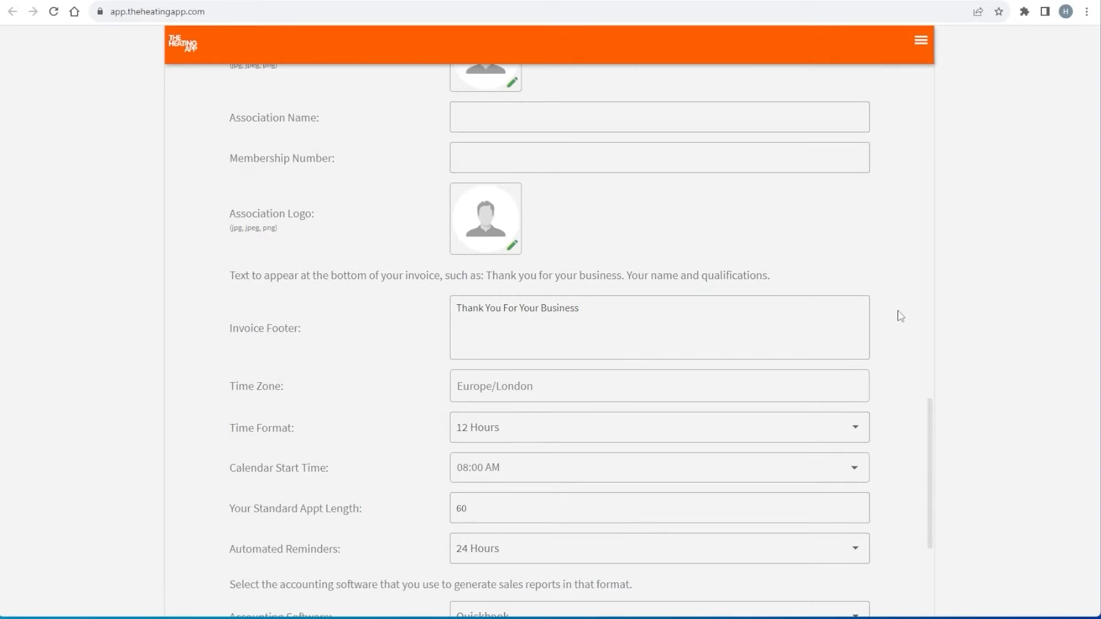
pyautogui.click(801, 331)
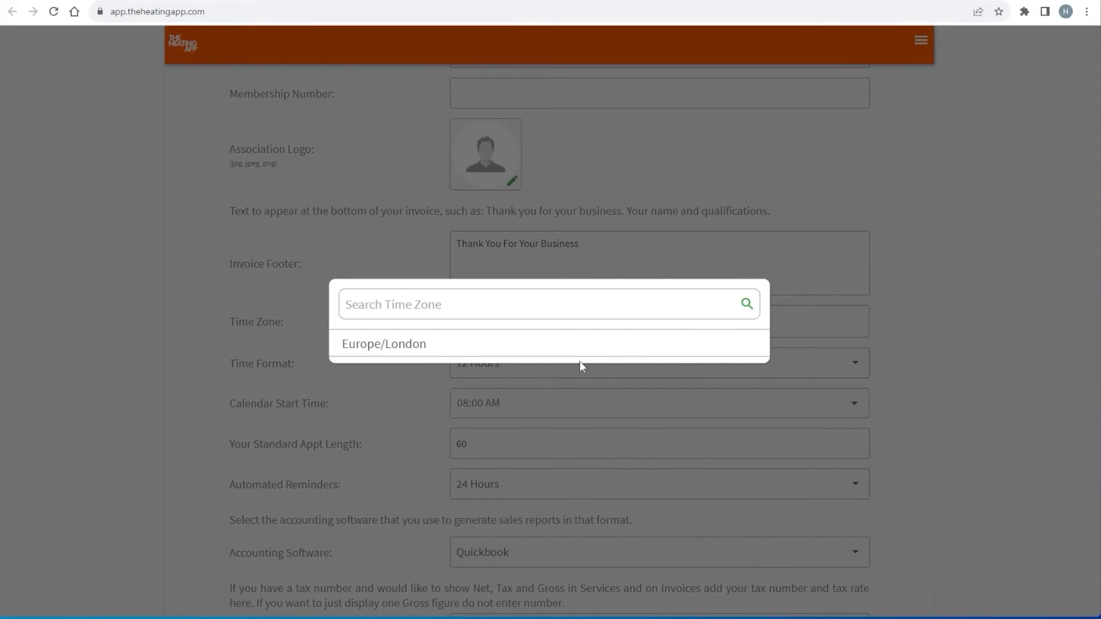
pyautogui.click(401, 345)
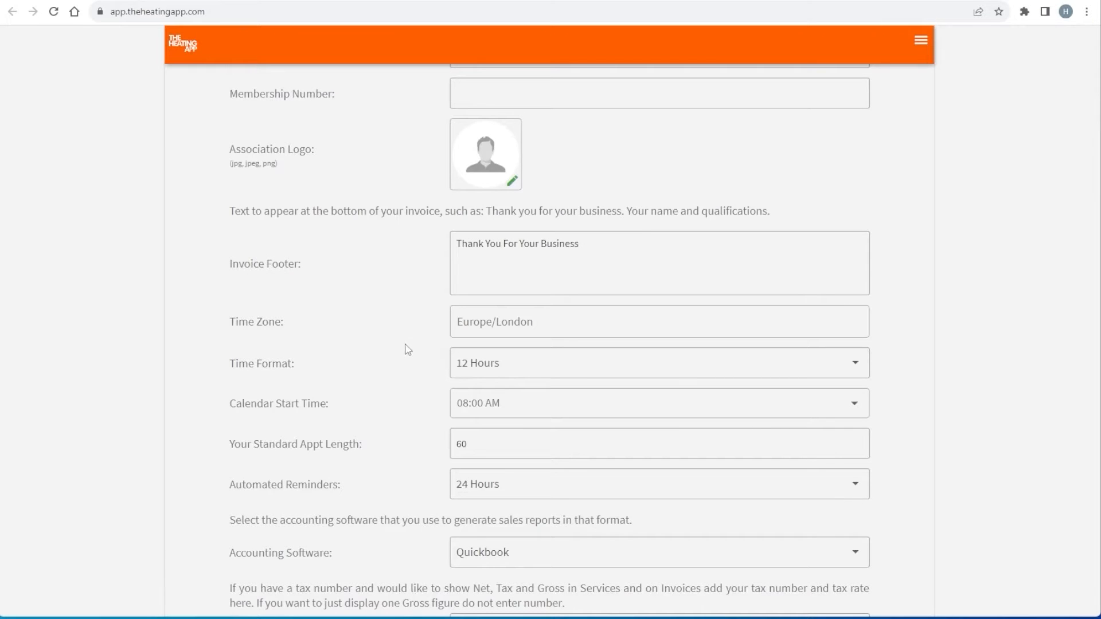
pyautogui.click(856, 363)
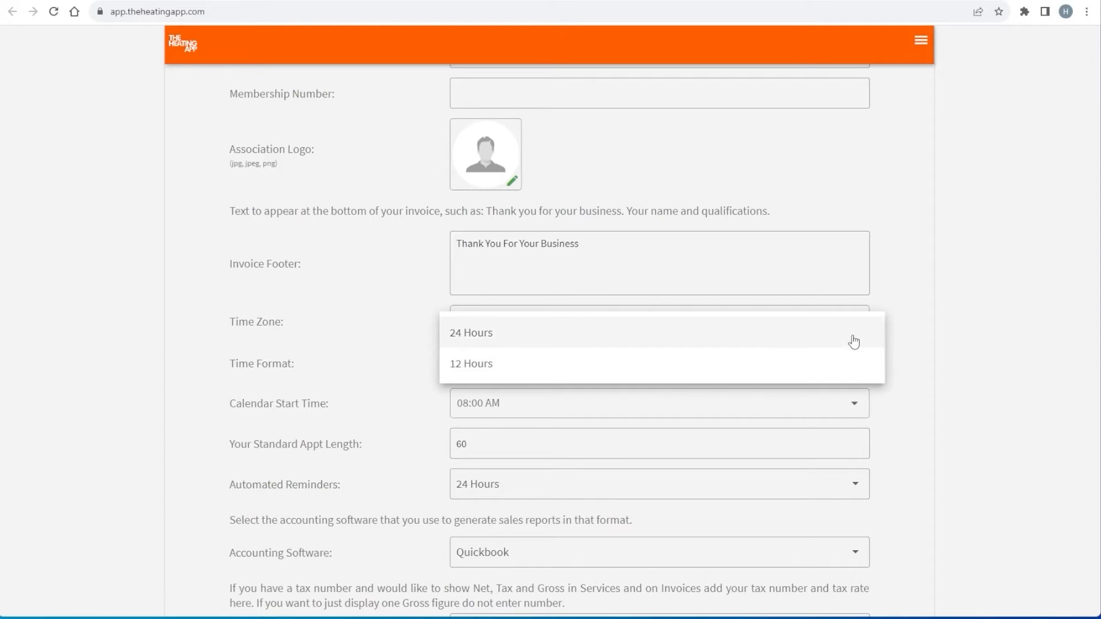
pyautogui.click(848, 372)
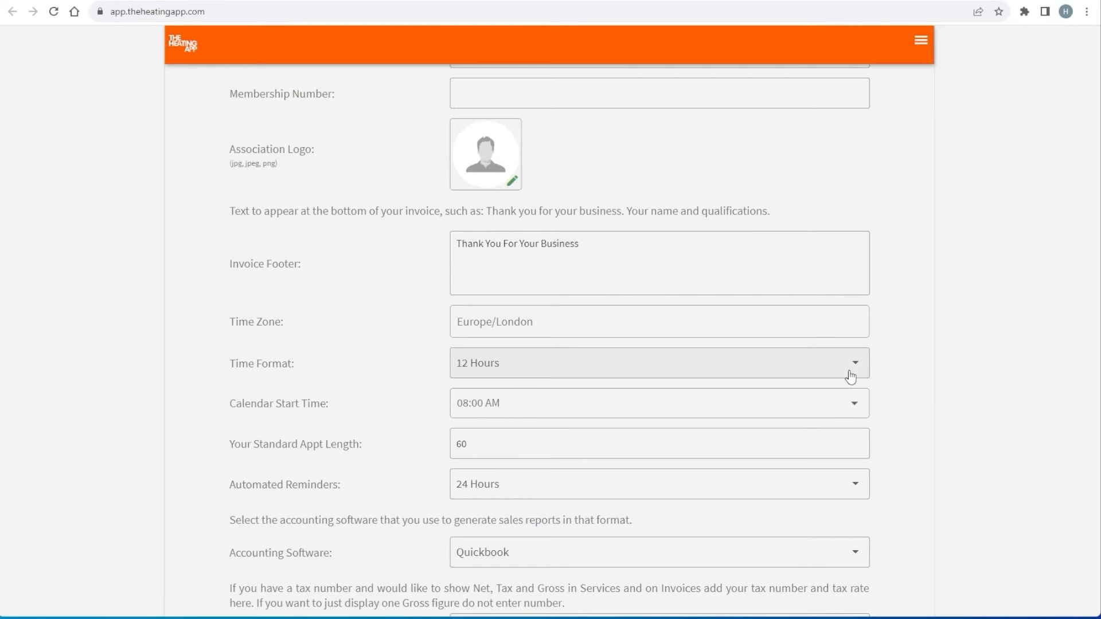
pyautogui.click(856, 404)
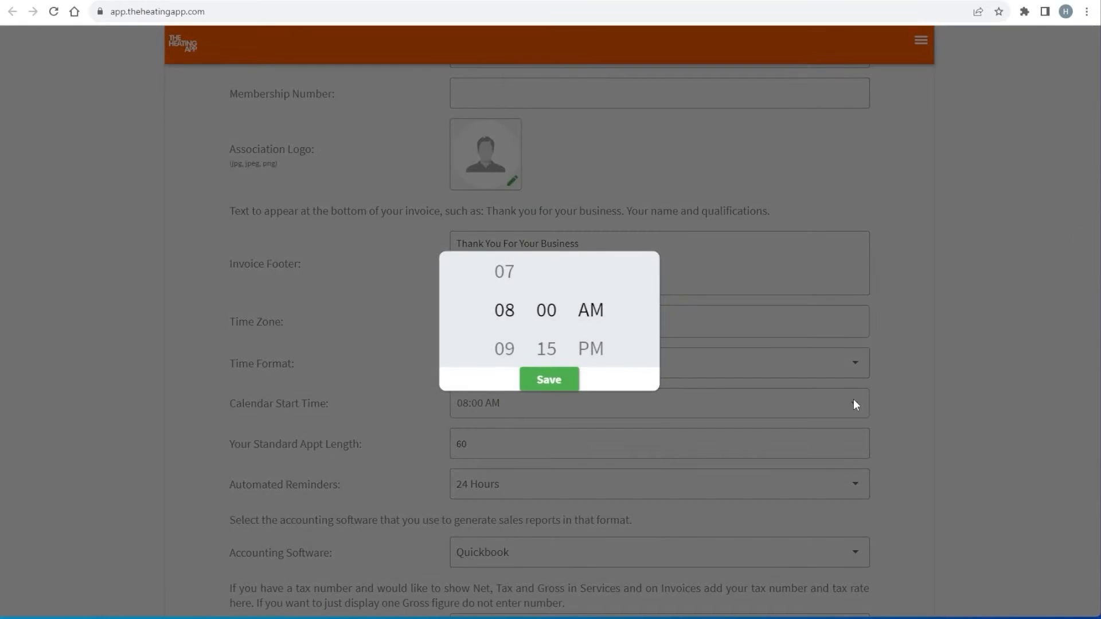
pyautogui.click(549, 380)
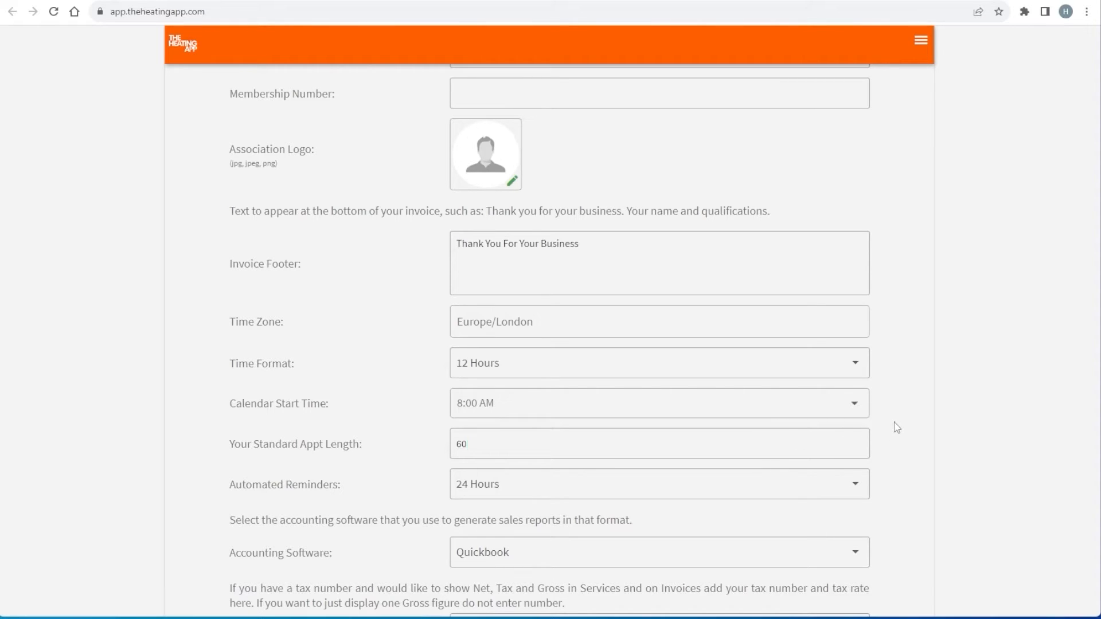
# Set automated reminders to 48 Hours and keep Quickbook as accounting software
pyautogui.scroll(-2, 897, 427)
pyautogui.click(854, 356)
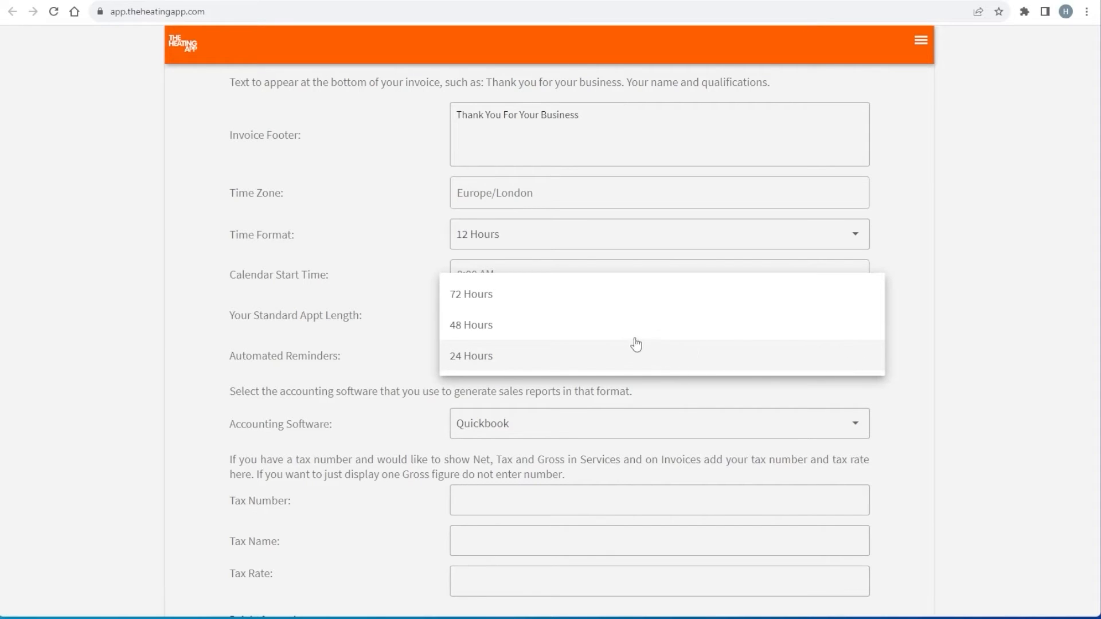
pyautogui.click(461, 325)
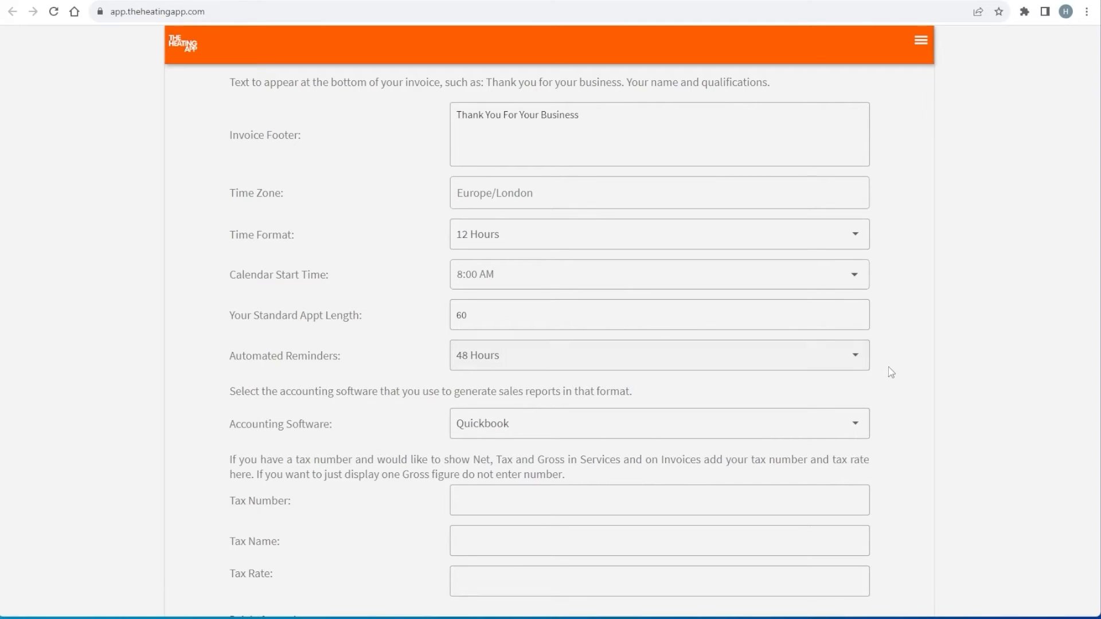
pyautogui.scroll(-1, 893, 372)
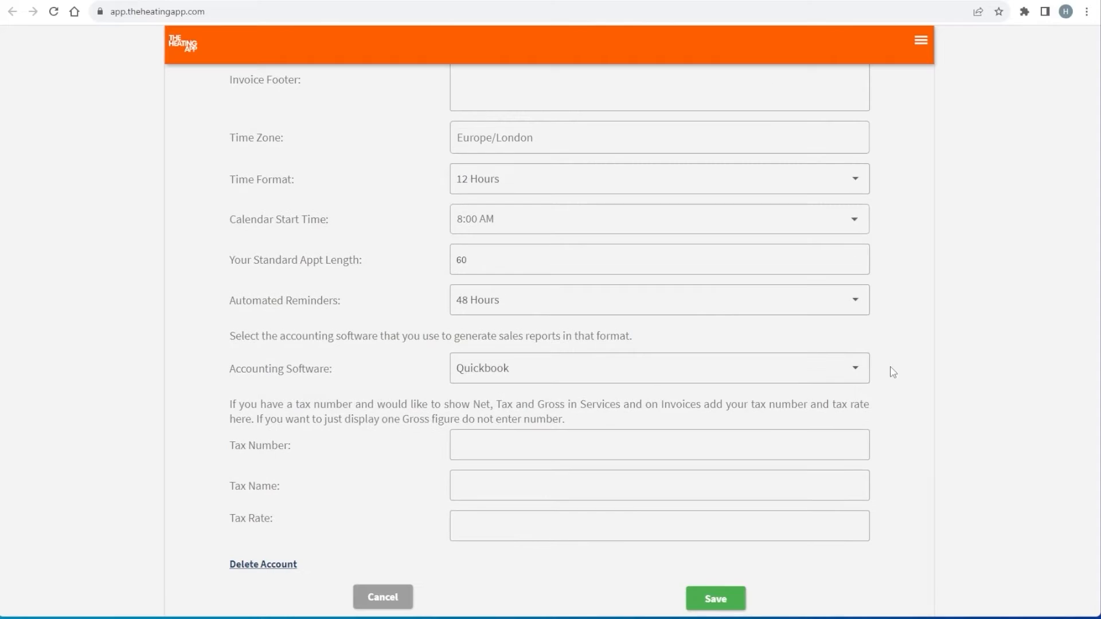
pyautogui.click(858, 373)
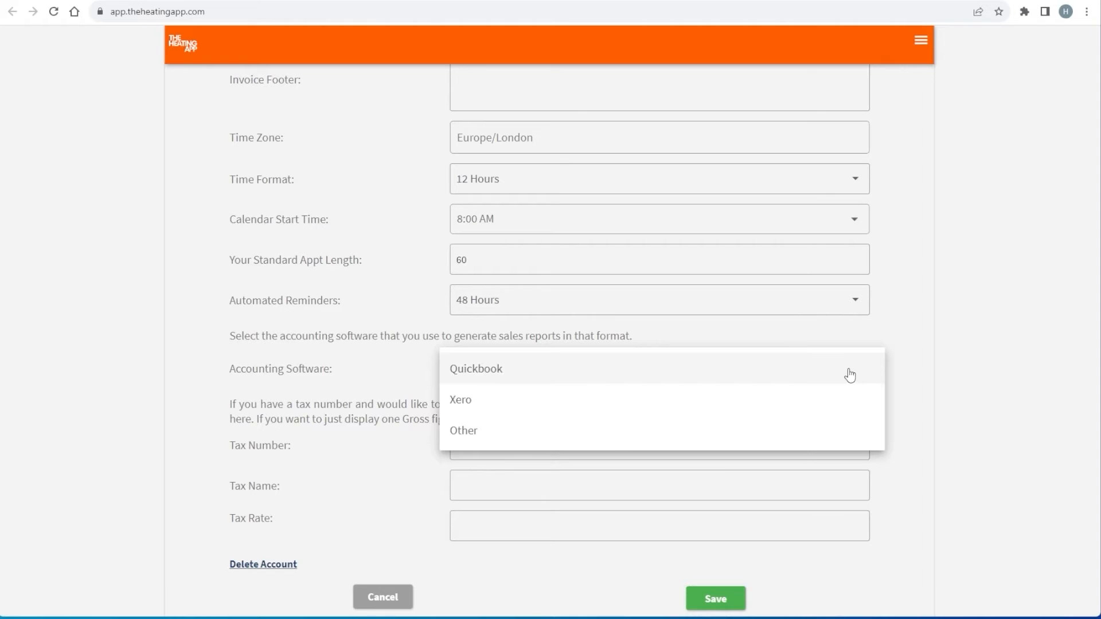
pyautogui.click(849, 373)
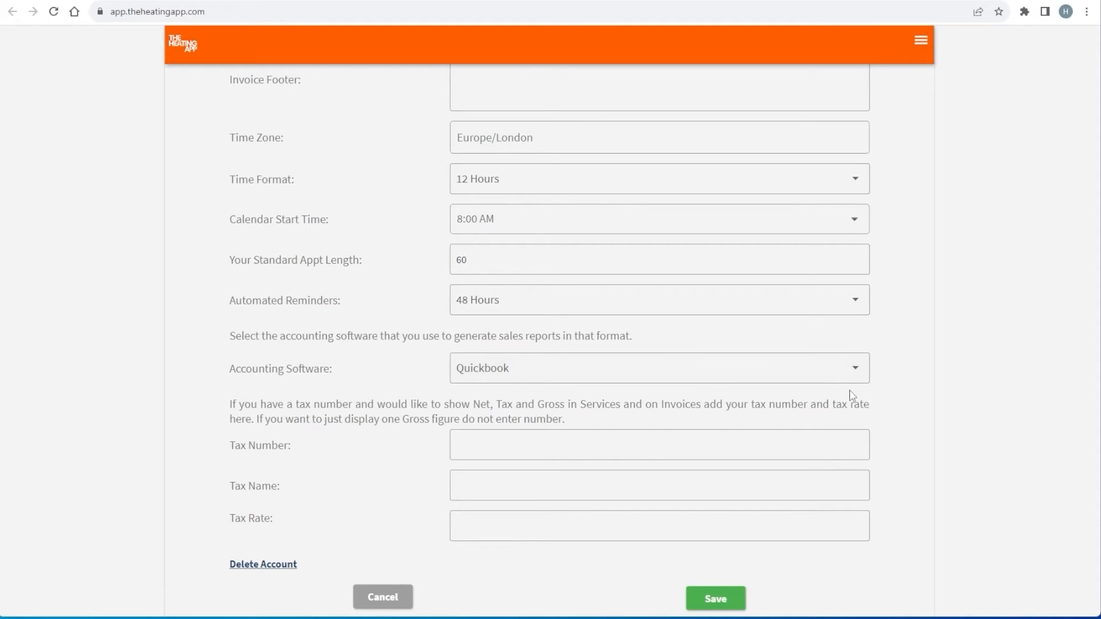
# Enter the tax number, tax name VAT and tax rate 20, then save the General settings
pyautogui.click(821, 441)
pyautogui.write('000 0000 00')
pyautogui.press('Tab')
pyautogui.write('VAT')
pyautogui.click(836, 524)
pyautogui.write('20')
pyautogui.click(720, 606)
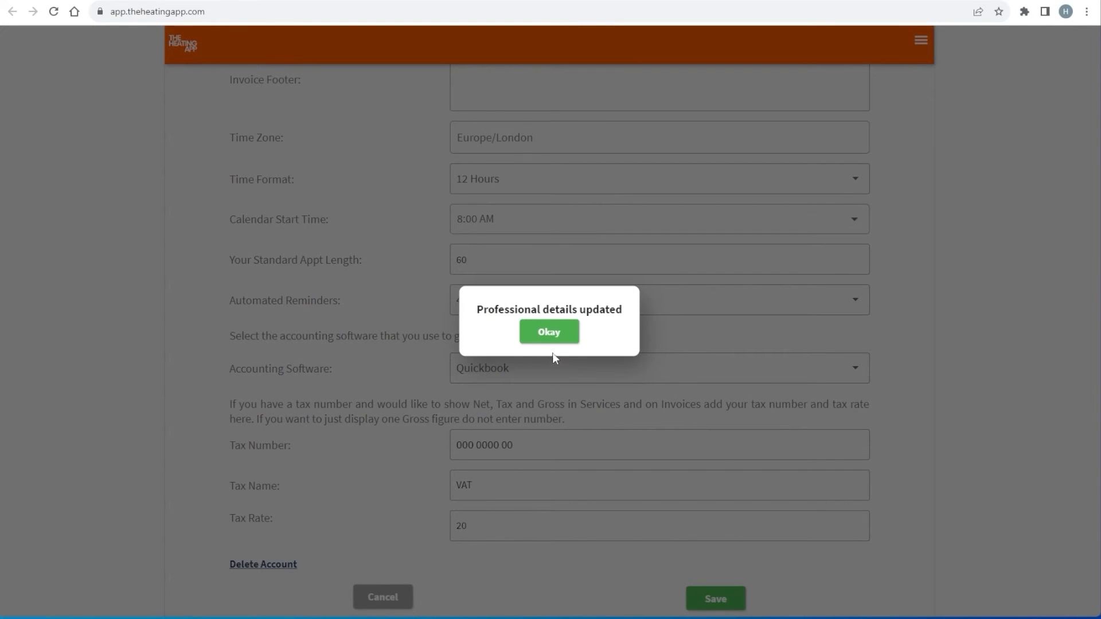
pyautogui.click(551, 339)
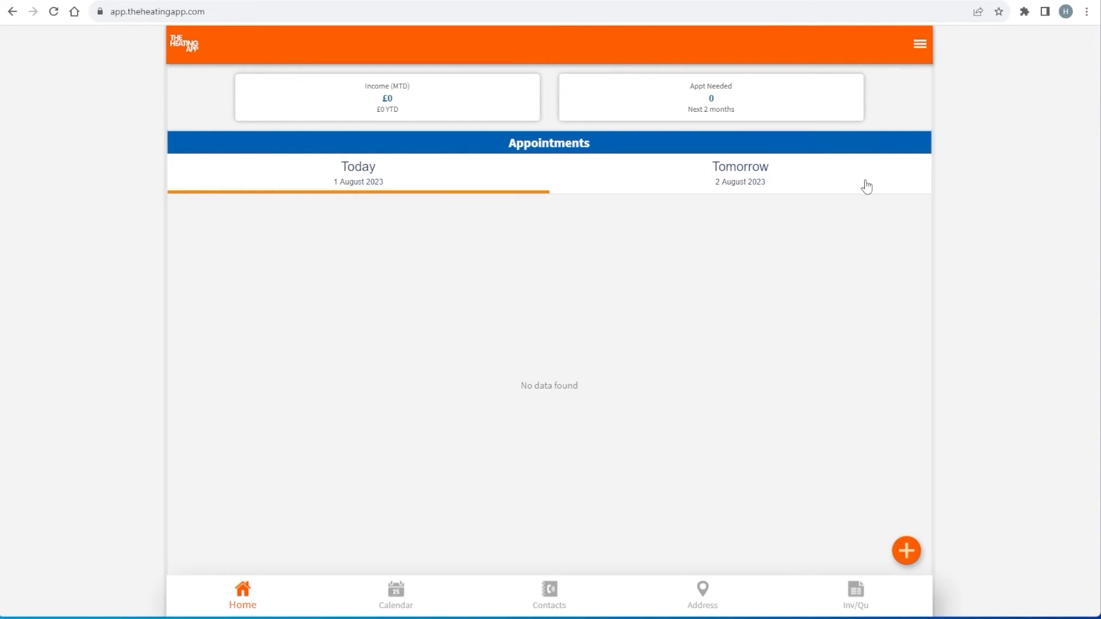
# Go to Settings > Email and SMS Templates from the navigation menu
pyautogui.click(918, 53)
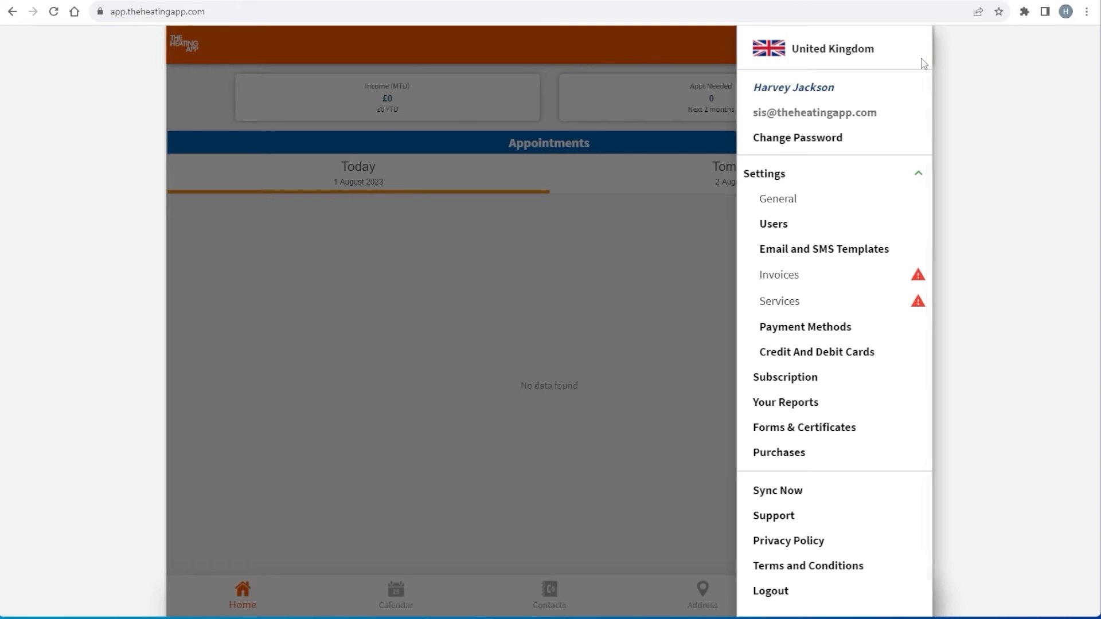
pyautogui.click(818, 253)
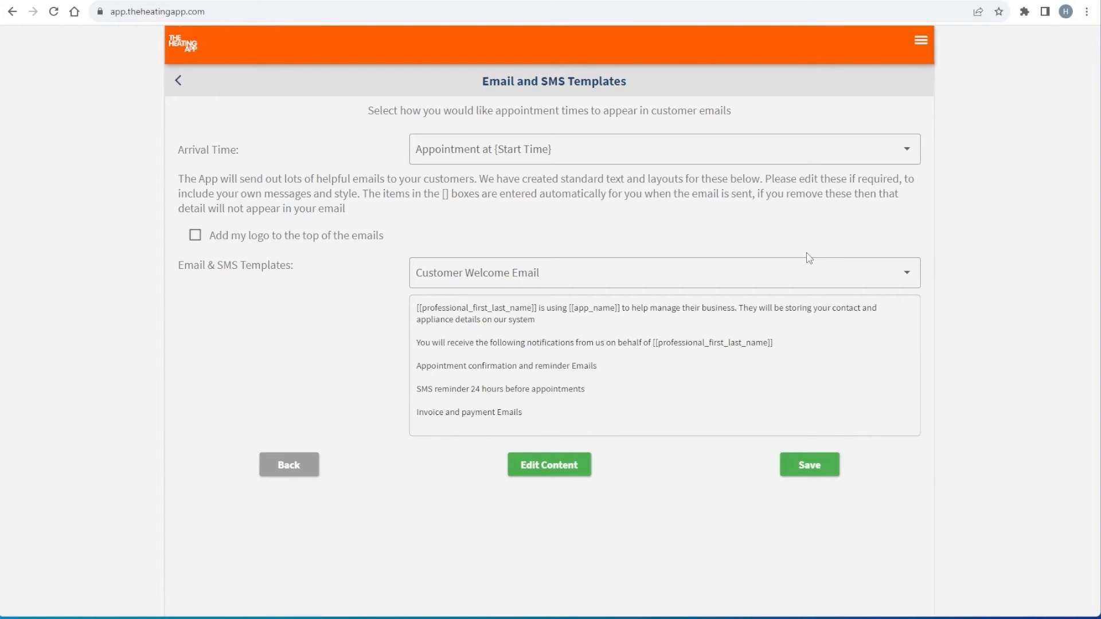
# Keep arrival time 'Appointment at {Start Time}', enable the logo on emails, and keep Customer Welcome Email selected
pyautogui.click(910, 159)
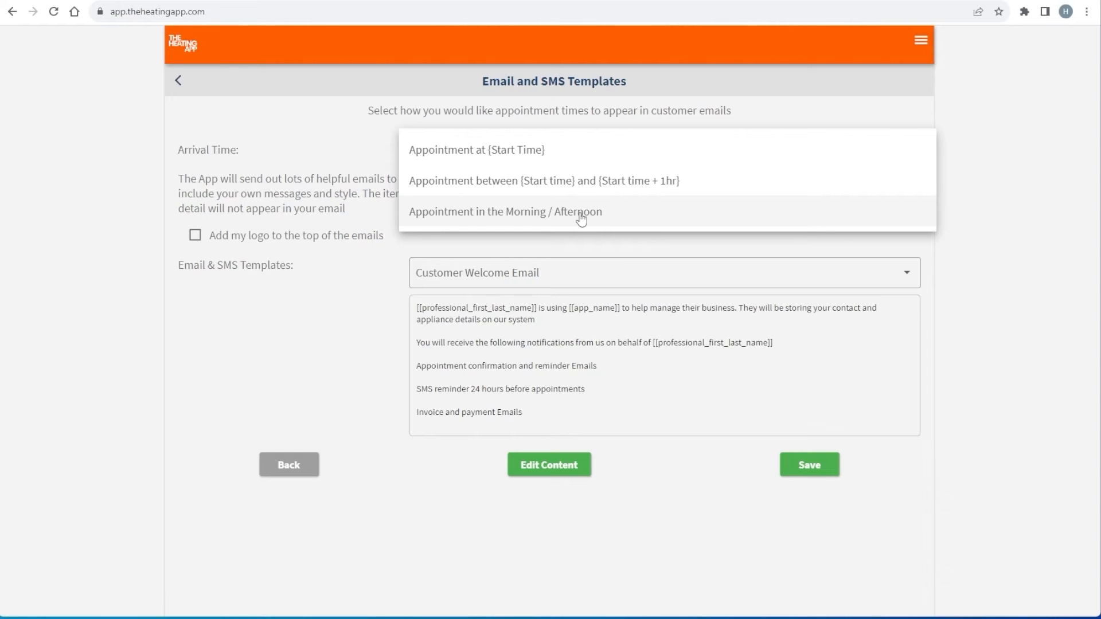
pyautogui.click(336, 258)
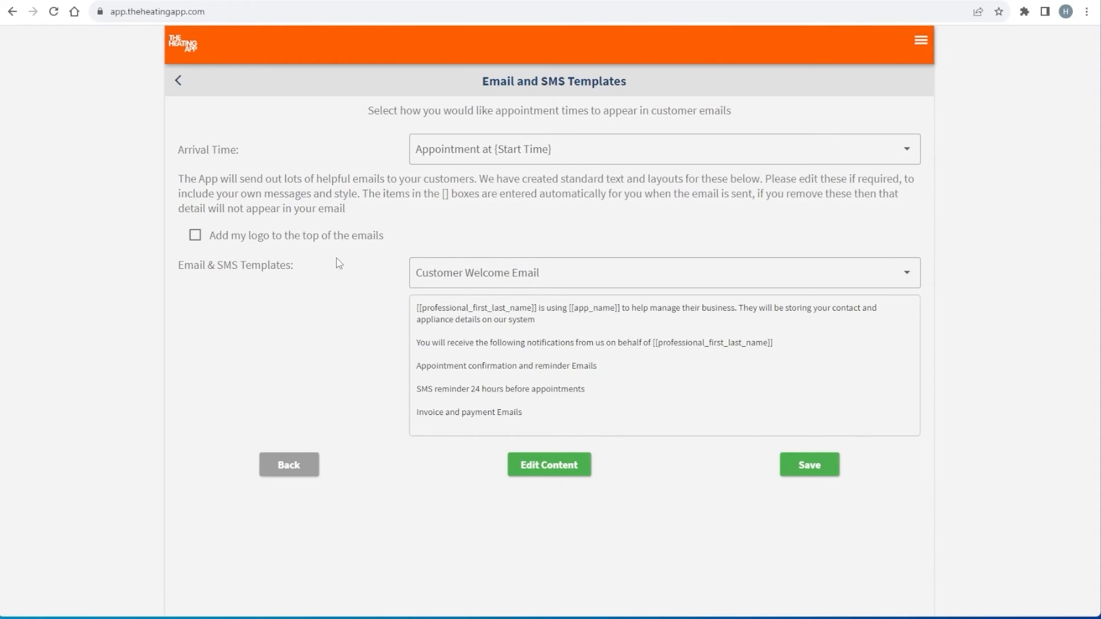
pyautogui.click(195, 237)
pyautogui.click(906, 280)
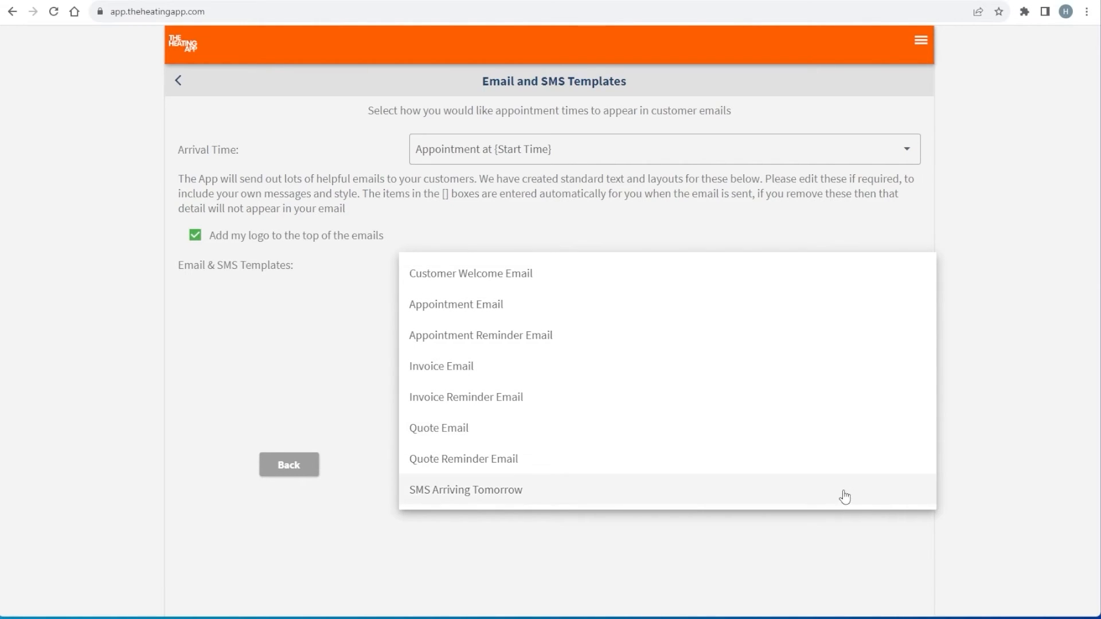
pyautogui.click(827, 552)
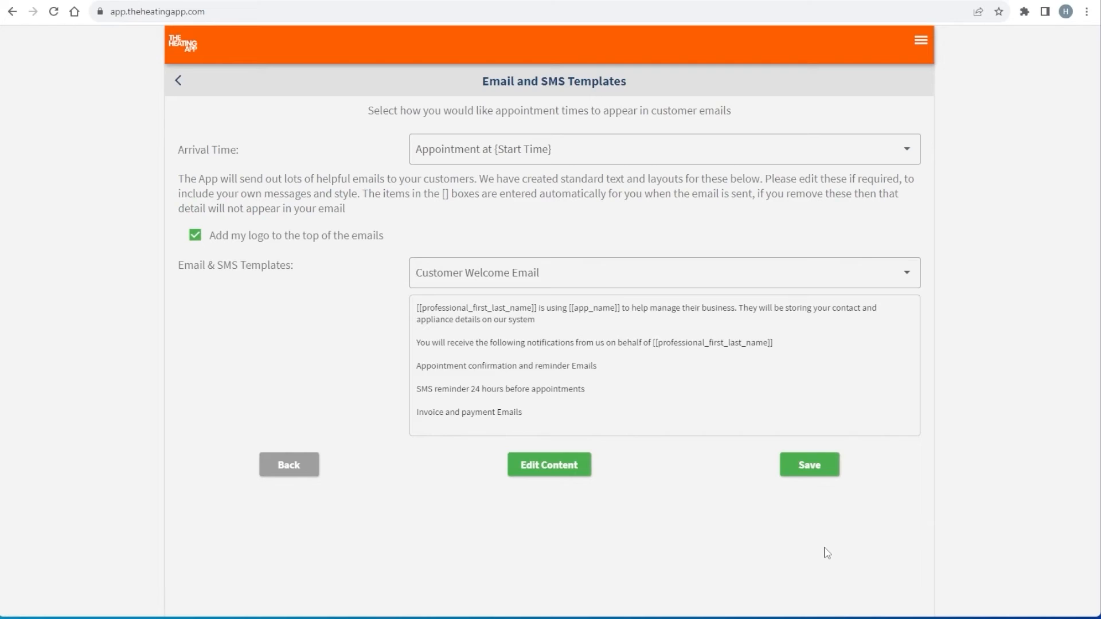
# Return to the Home dashboard and run Sync Now from the navigation menu
pyautogui.click(190, 55)
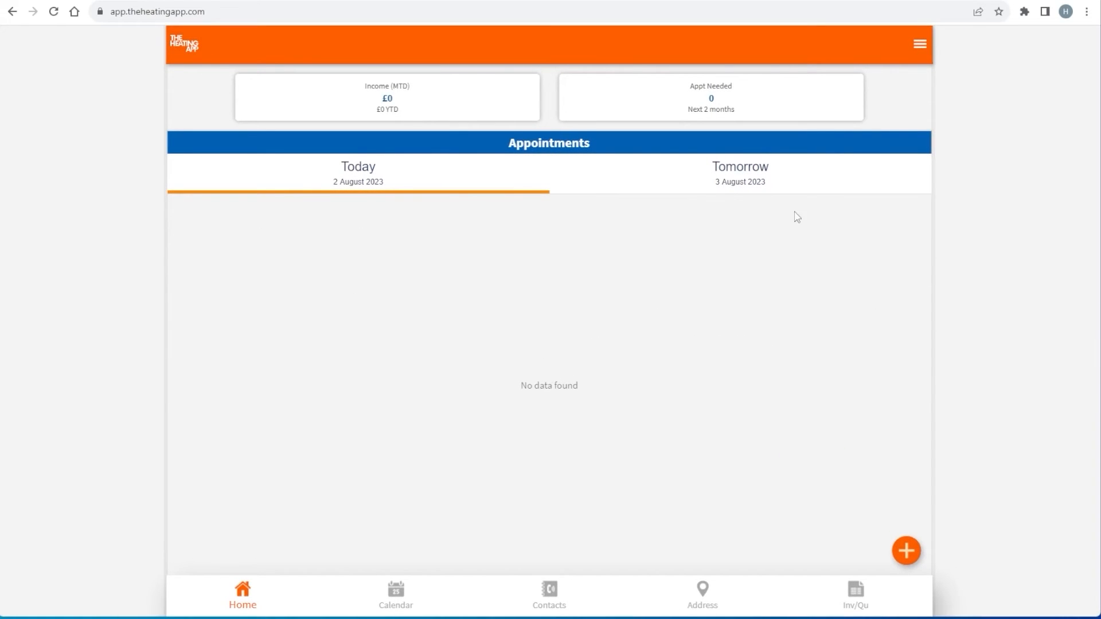
pyautogui.click(919, 44)
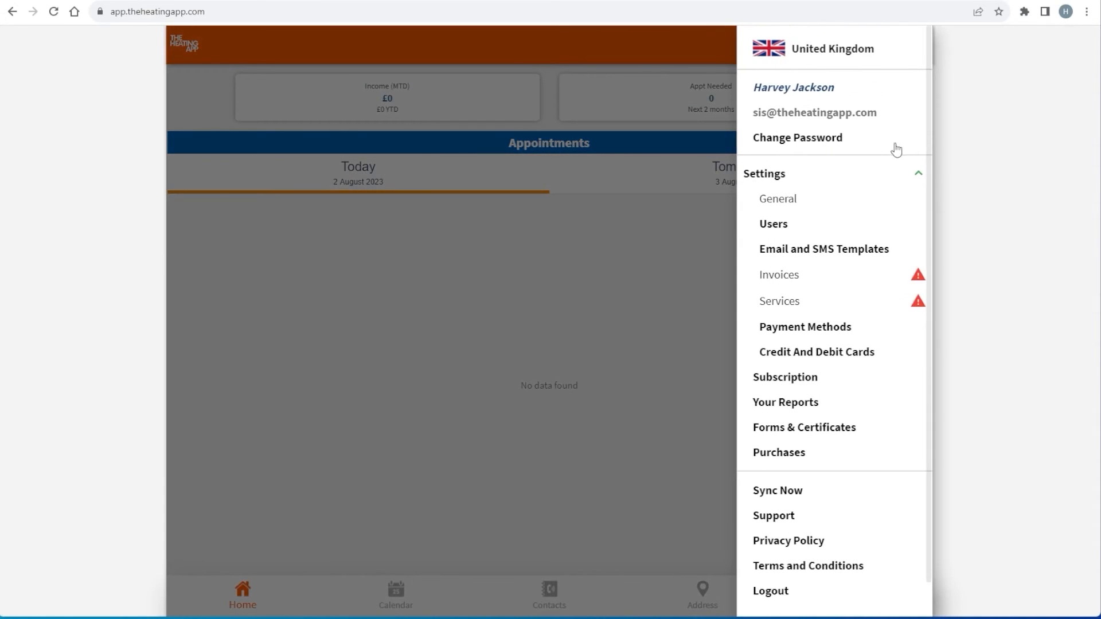
pyautogui.click(780, 497)
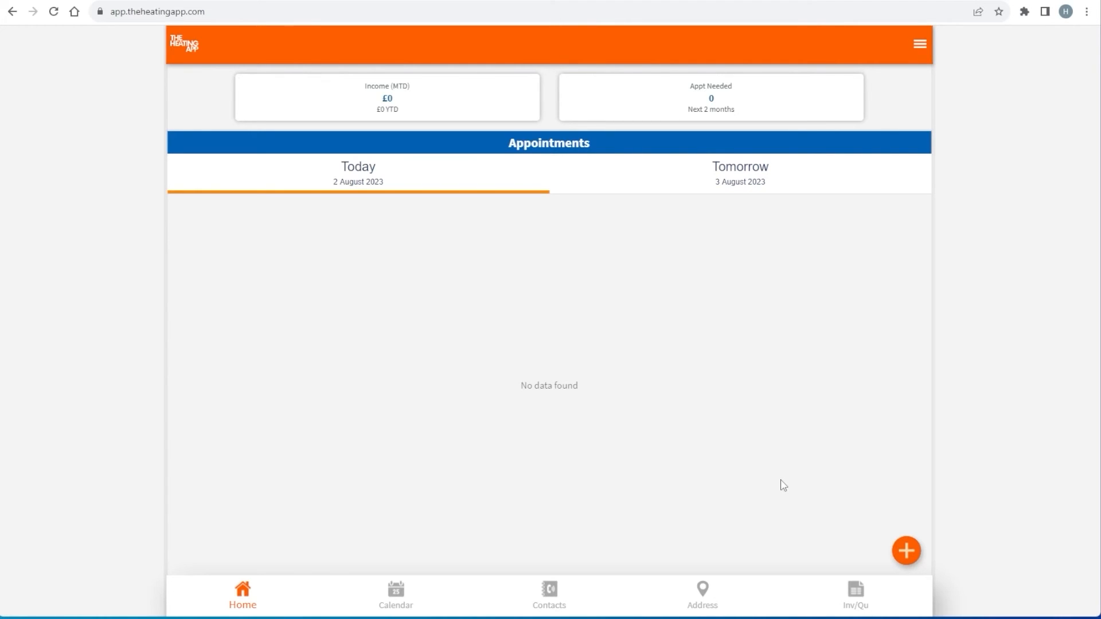
pyautogui.click(920, 55)
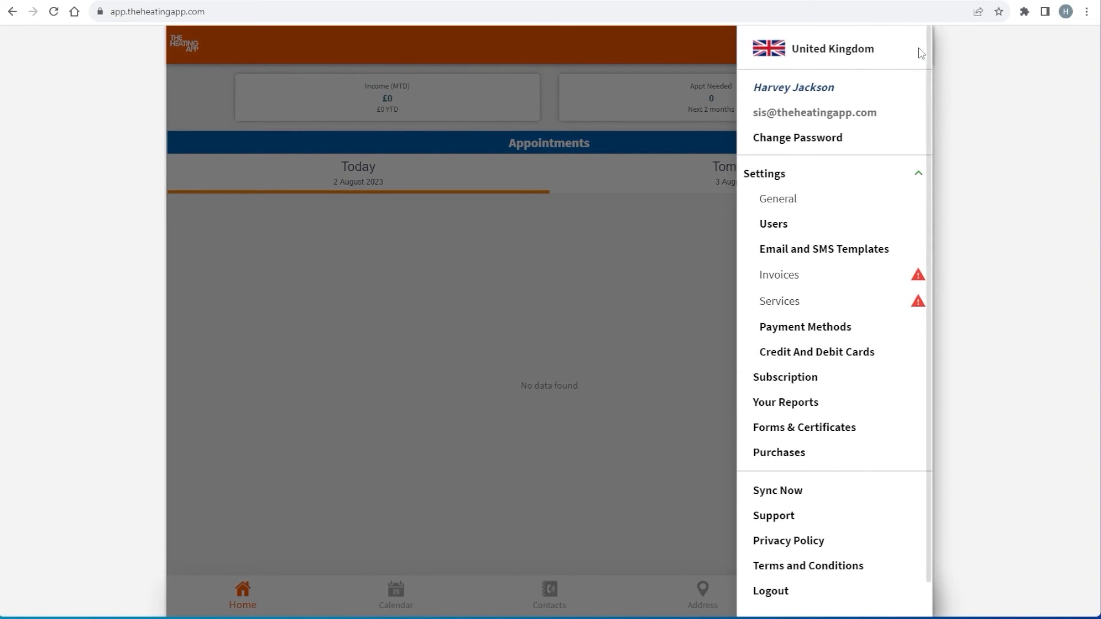
pyautogui.click(812, 253)
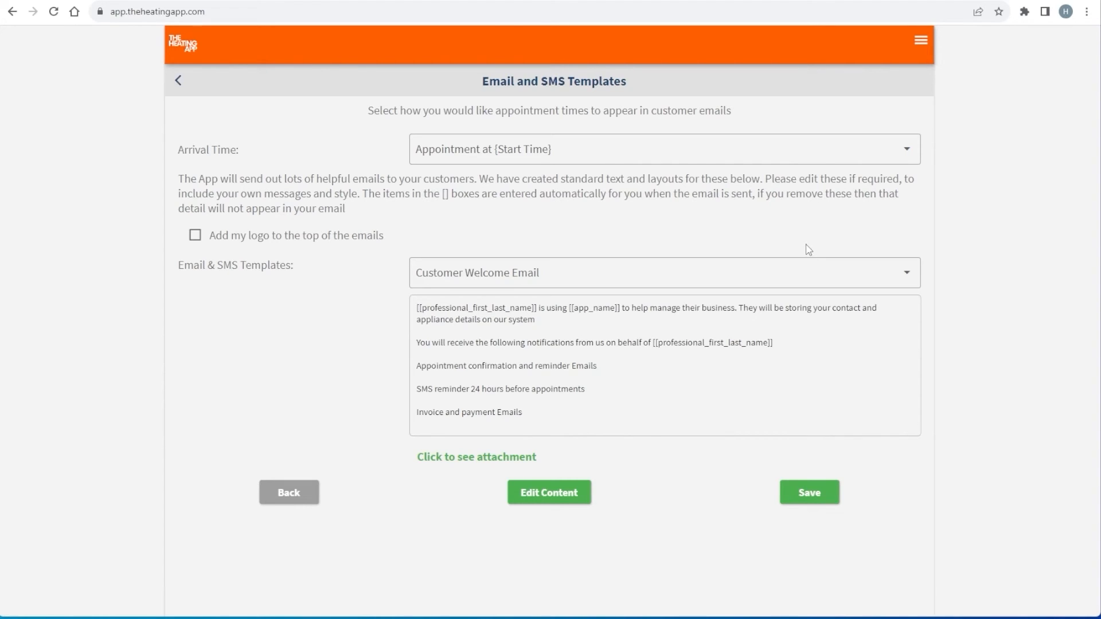
pyautogui.click(187, 57)
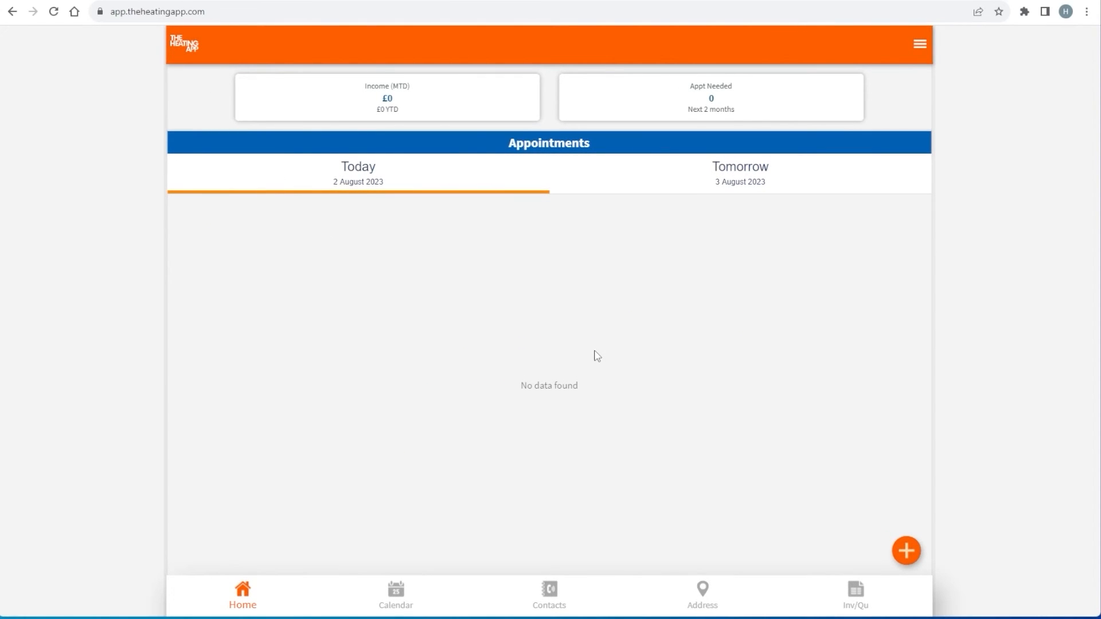